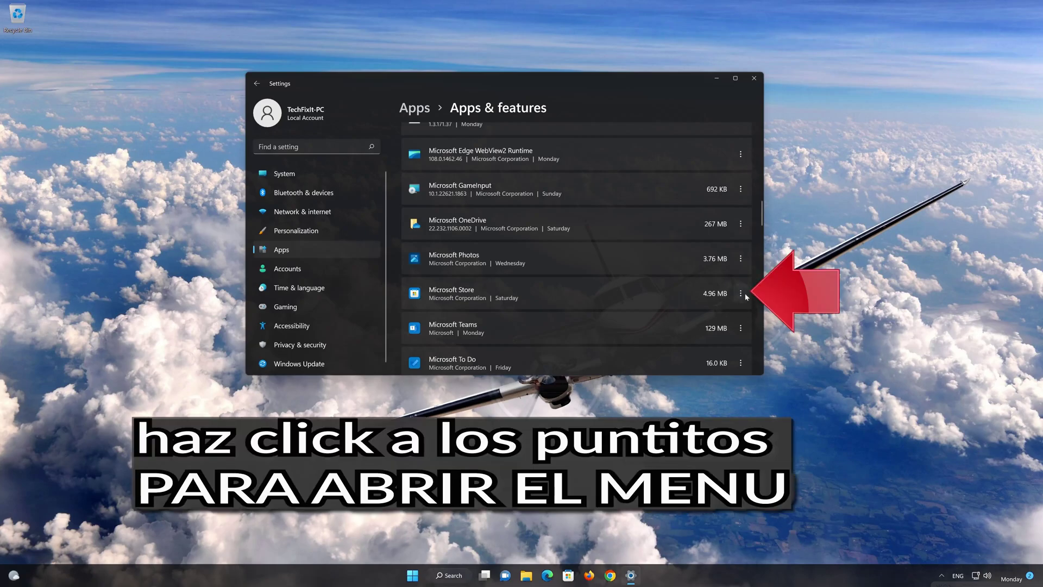
# - Repair the Microsoft Store app from its advanced options and reset it, confirming the deletion of its data
pyautogui.click(742, 294)
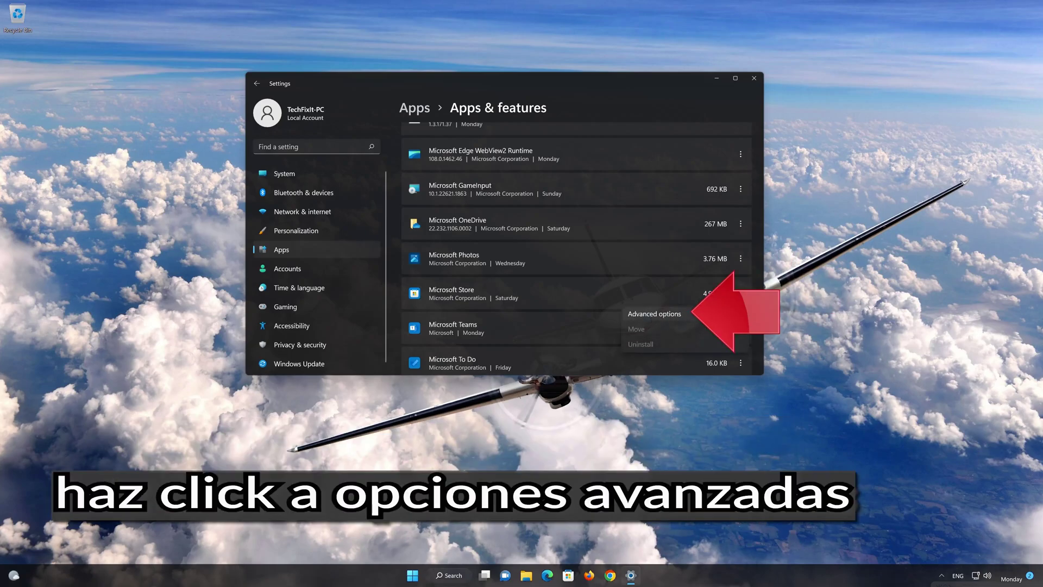
pyautogui.click(696, 313)
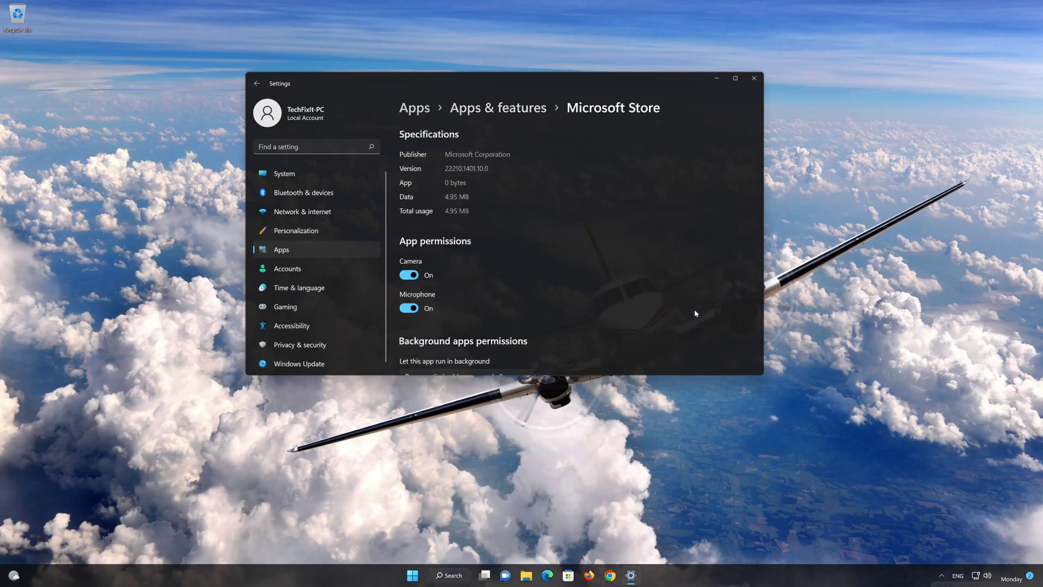
pyautogui.scroll(-4, 693, 309)
pyautogui.scroll(-6, 673, 306)
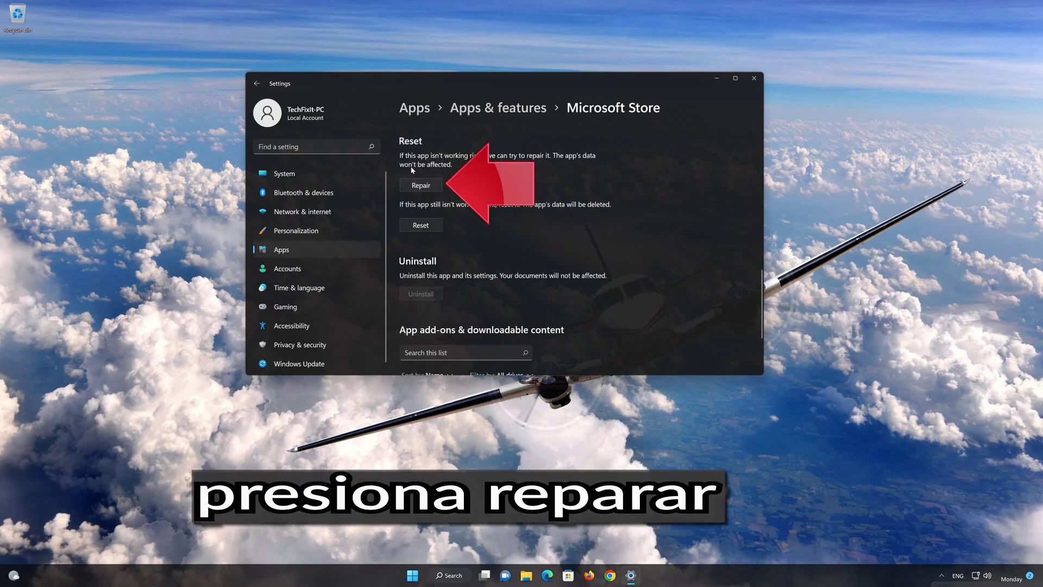
pyautogui.click(434, 185)
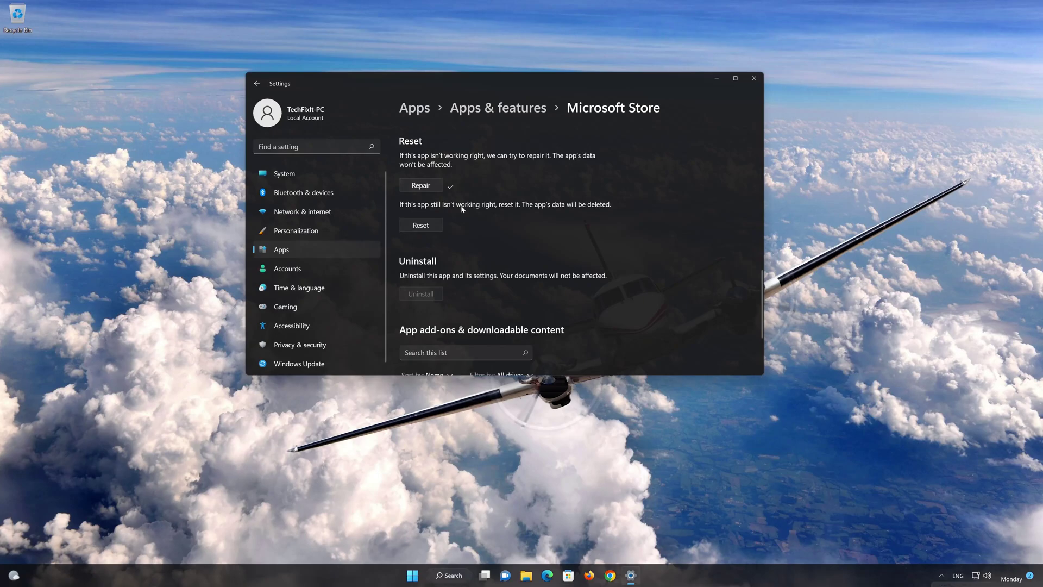
pyautogui.click(417, 228)
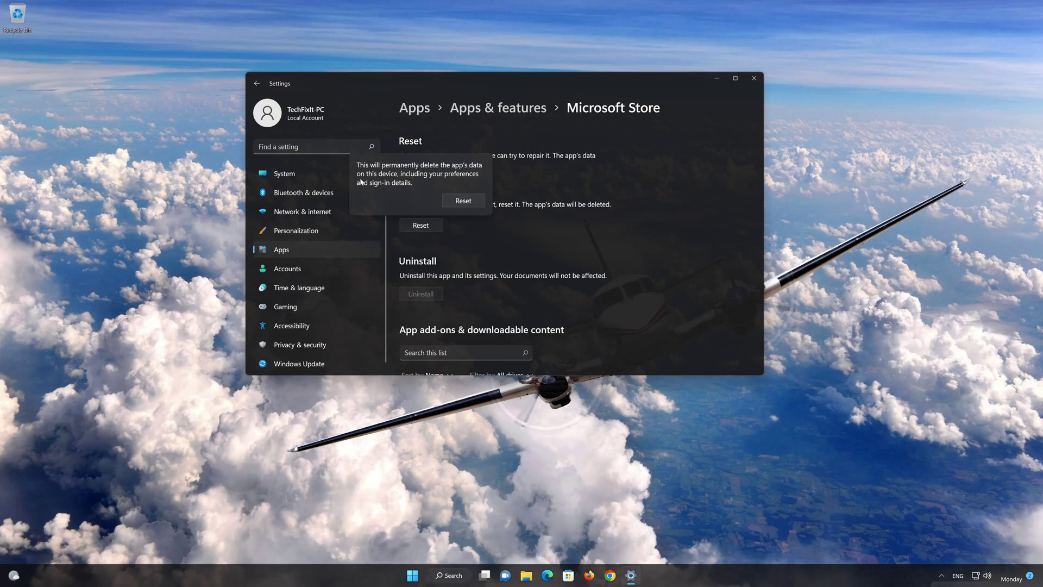
pyautogui.click(462, 202)
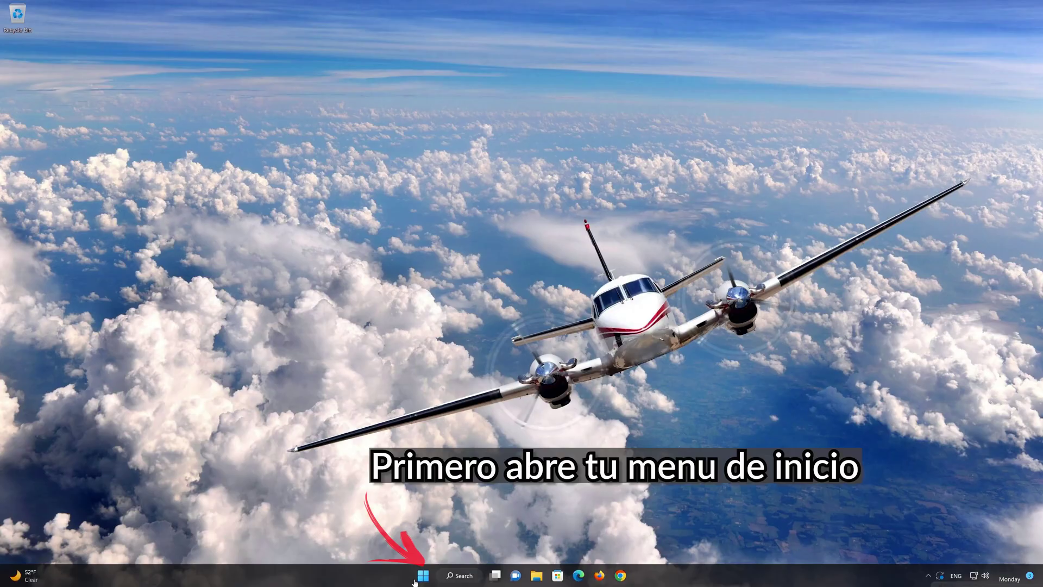
# - Open the Windows Settings and go to the list of installed apps under Apps & features
pyautogui.click(423, 576)
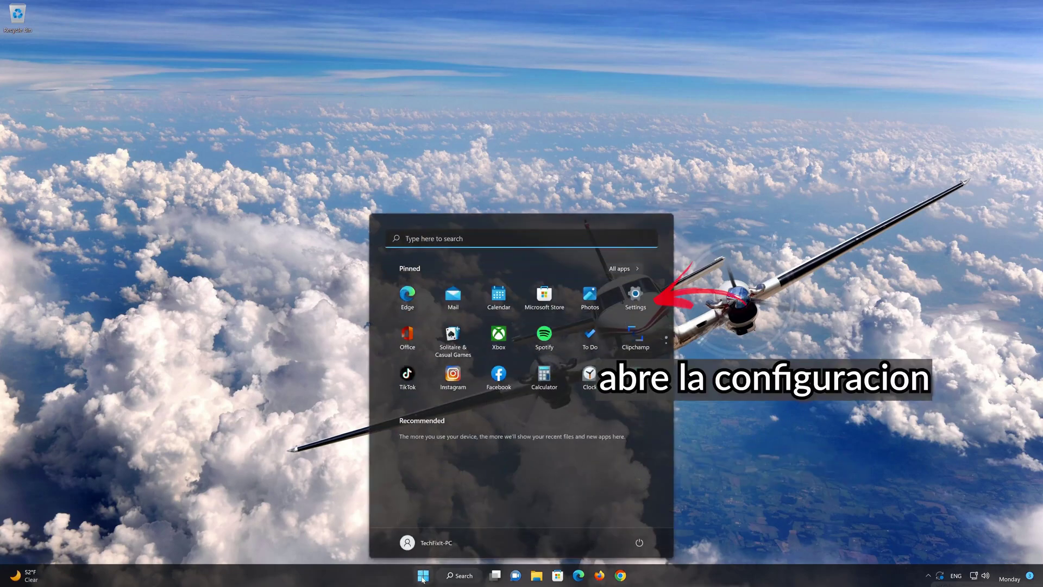
pyautogui.click(636, 303)
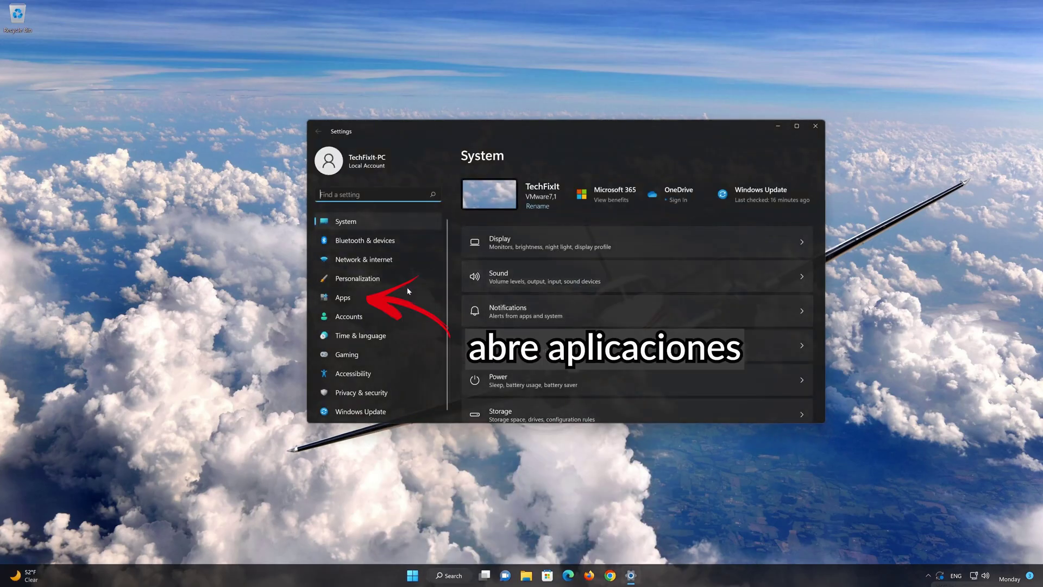
pyautogui.click(350, 298)
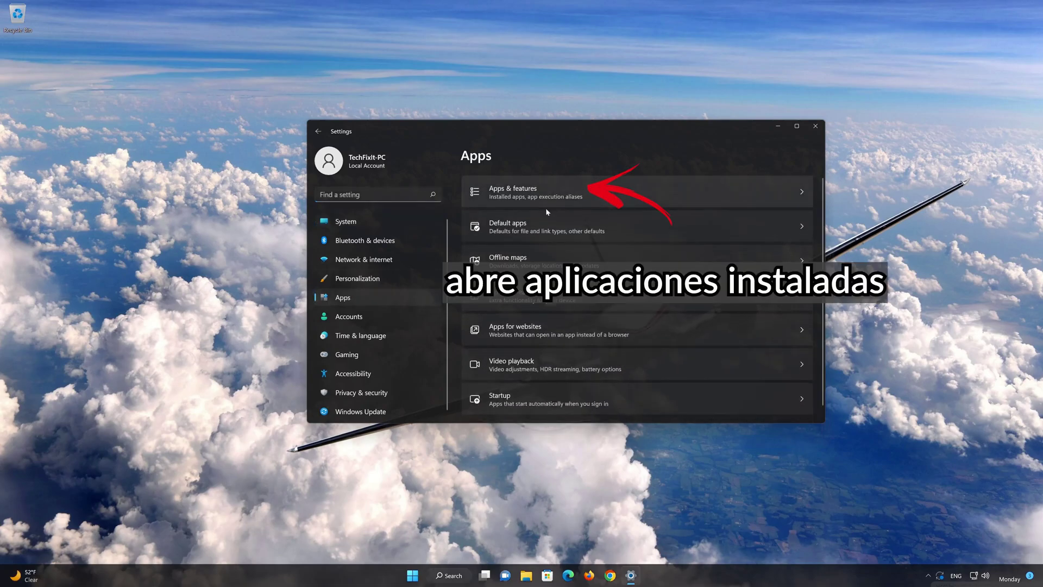
pyautogui.click(559, 198)
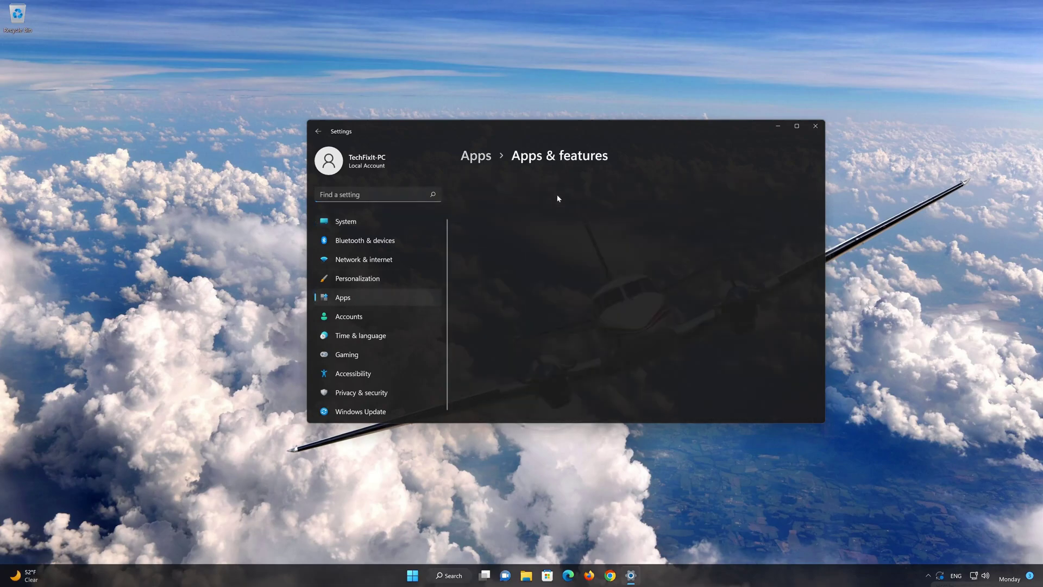
# - Find the Xbox app in the installed apps list and open its advanced options
pyautogui.scroll(-8, 653, 318)
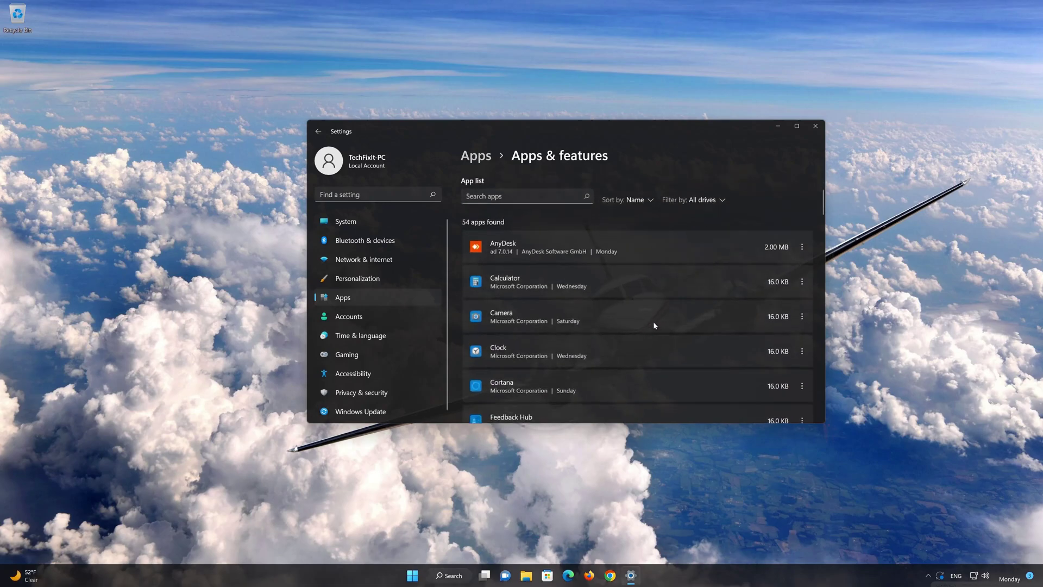
pyautogui.scroll(-10, 654, 327)
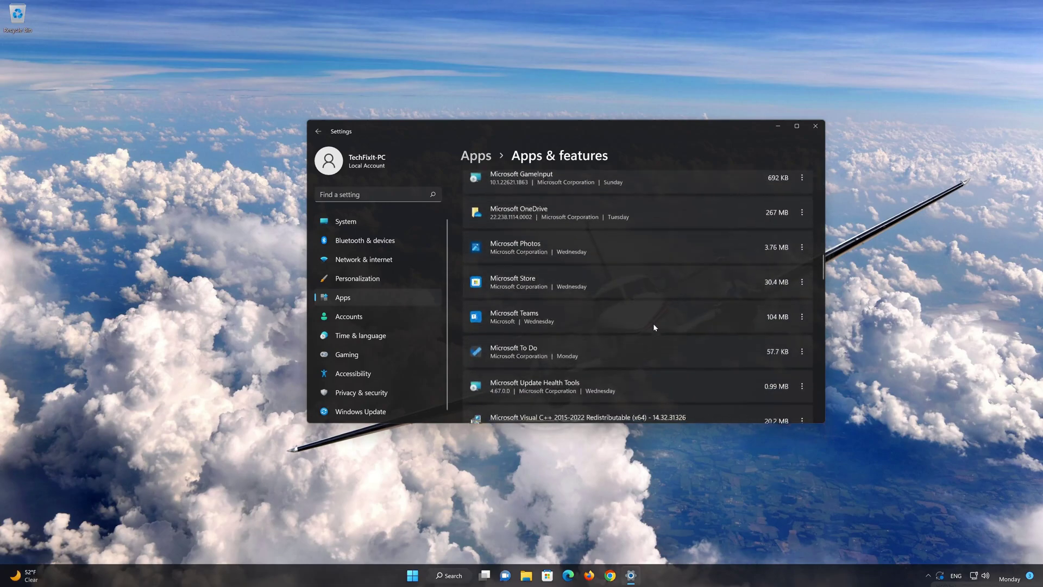
pyautogui.scroll(-10, 654, 328)
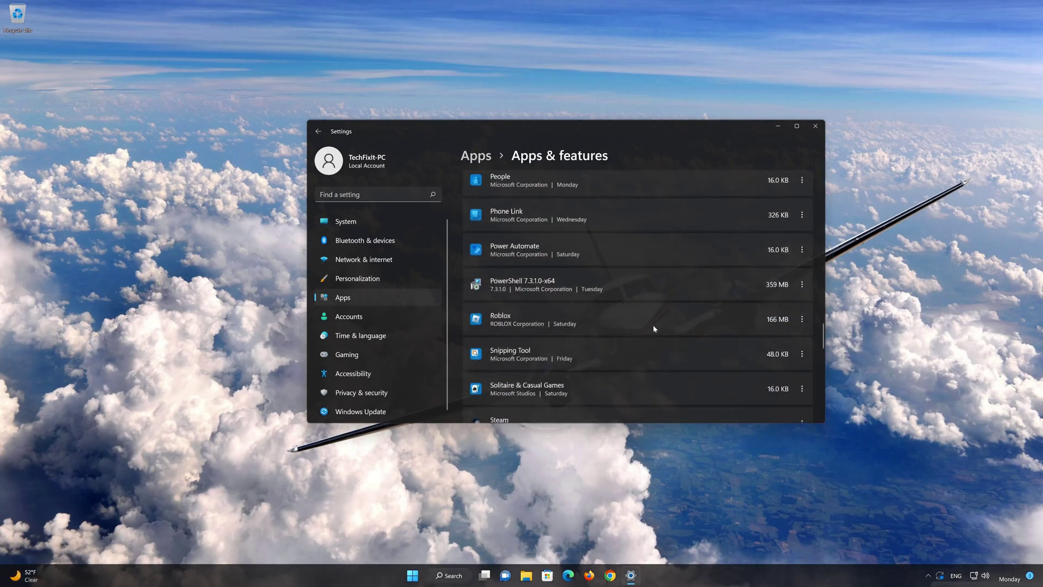
pyautogui.scroll(-5, 654, 329)
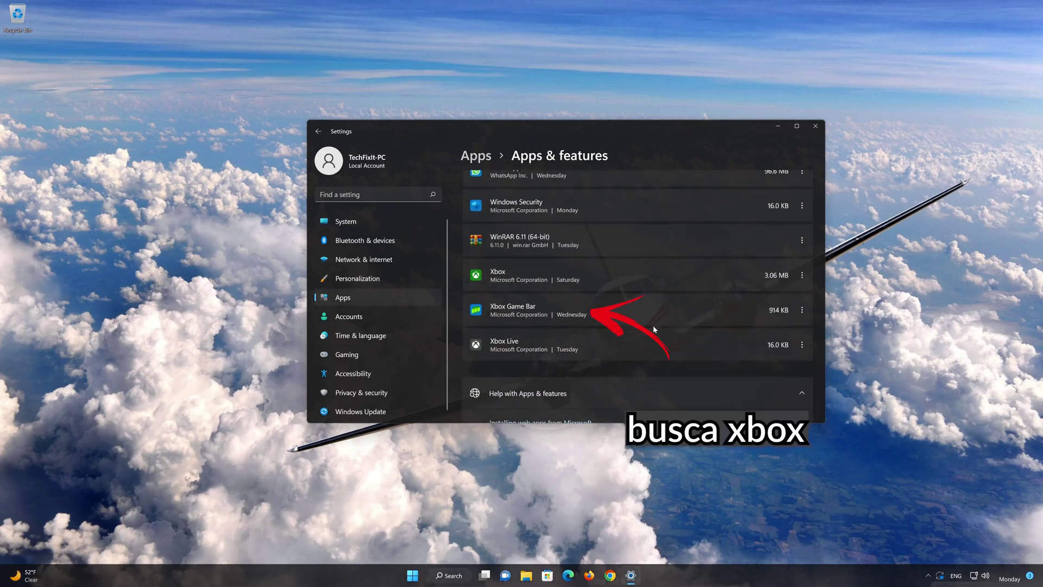
pyautogui.scroll(1, 582, 311)
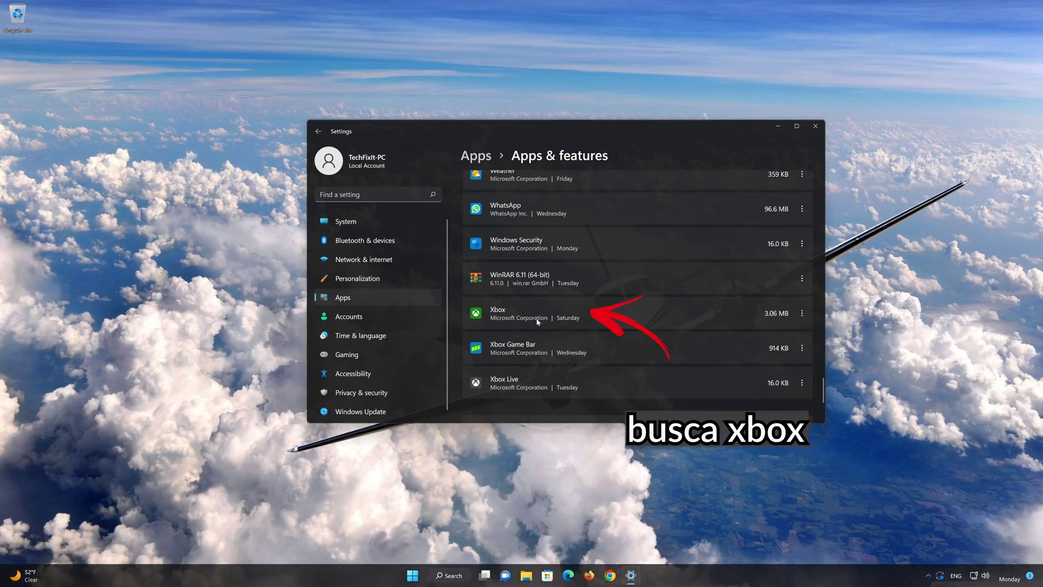
pyautogui.click(802, 314)
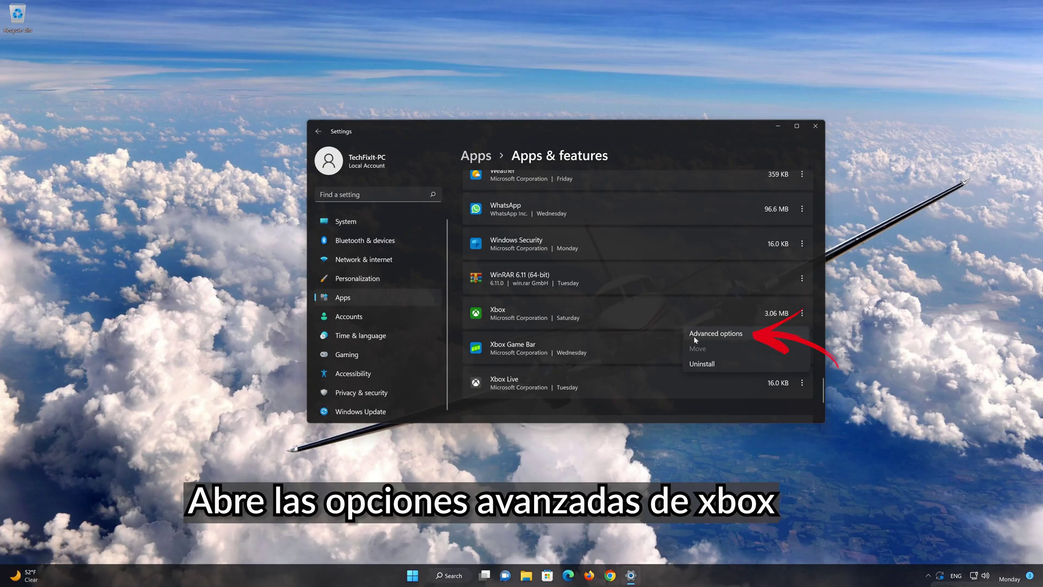
pyautogui.click(717, 334)
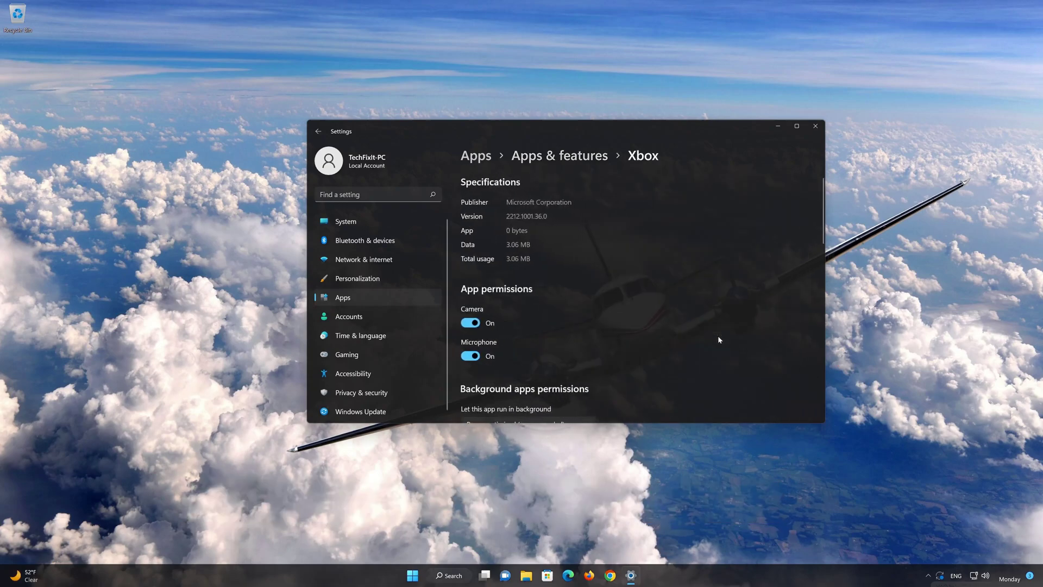
# - Repair the Xbox app and reset it, confirming the deletion of its data
pyautogui.scroll(-3, 717, 337)
pyautogui.scroll(-5, 716, 337)
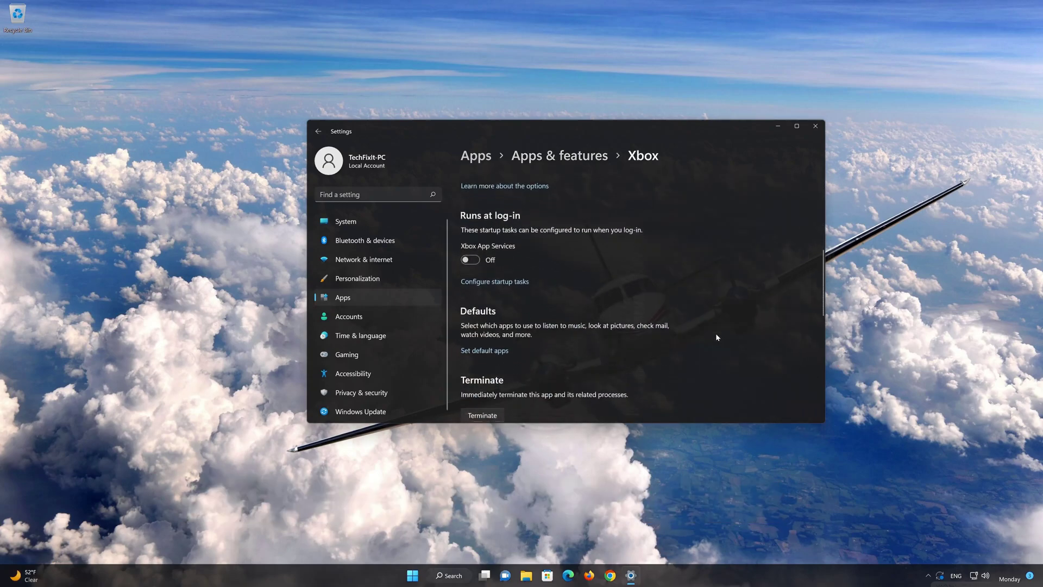
pyautogui.scroll(-2, 716, 338)
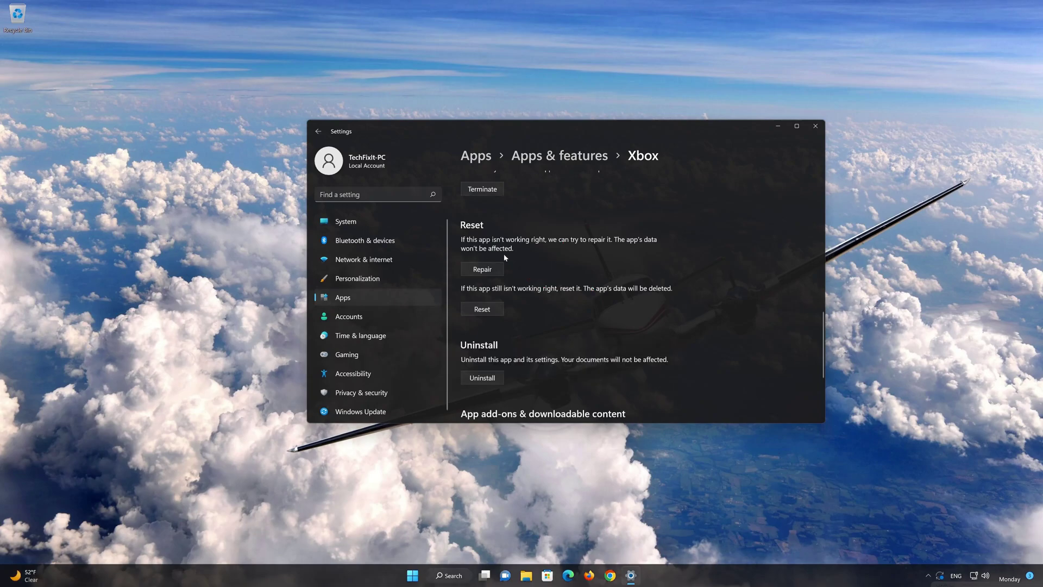
pyautogui.click(480, 272)
pyautogui.click(485, 309)
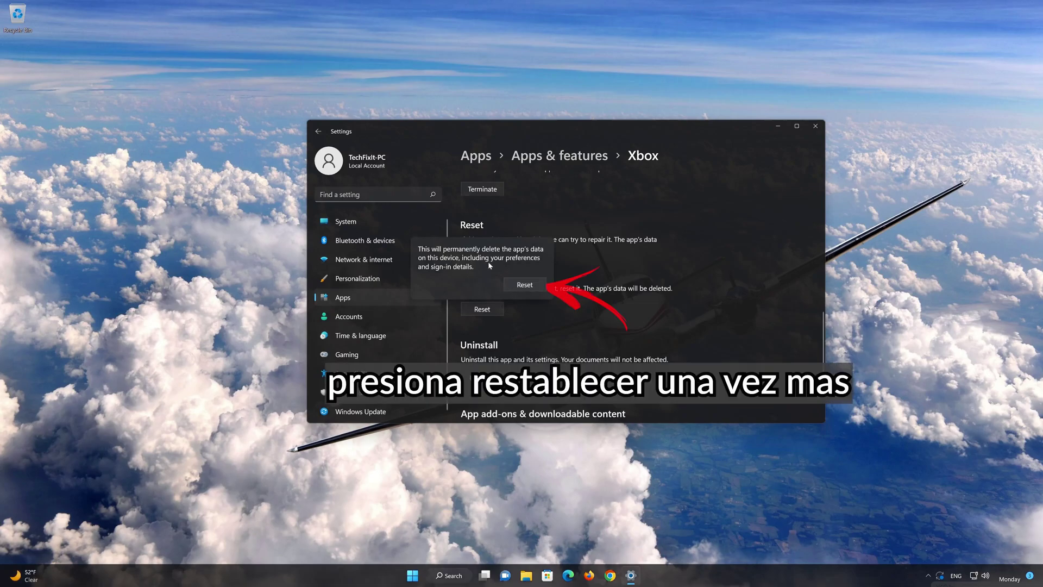
pyautogui.click(525, 285)
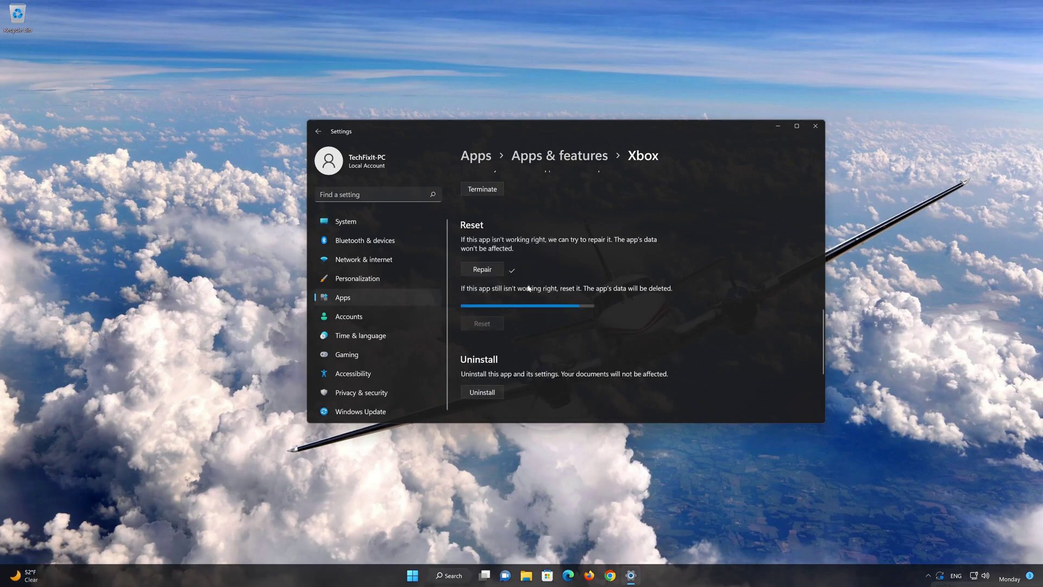
# - Uninstall the Xbox app, confirm the removal and close the Settings window
pyautogui.scroll(-2, 526, 308)
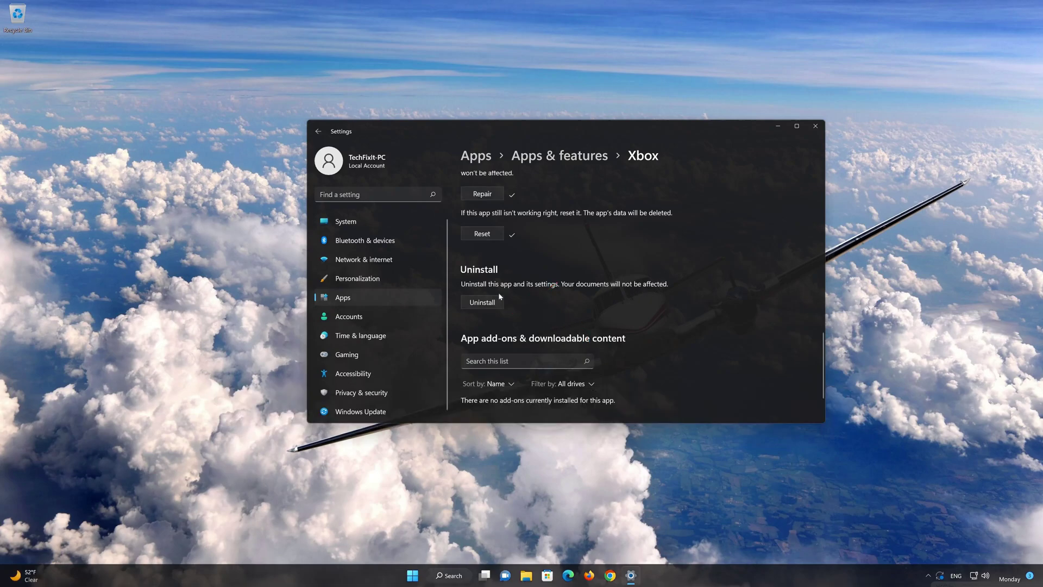
pyautogui.click(485, 303)
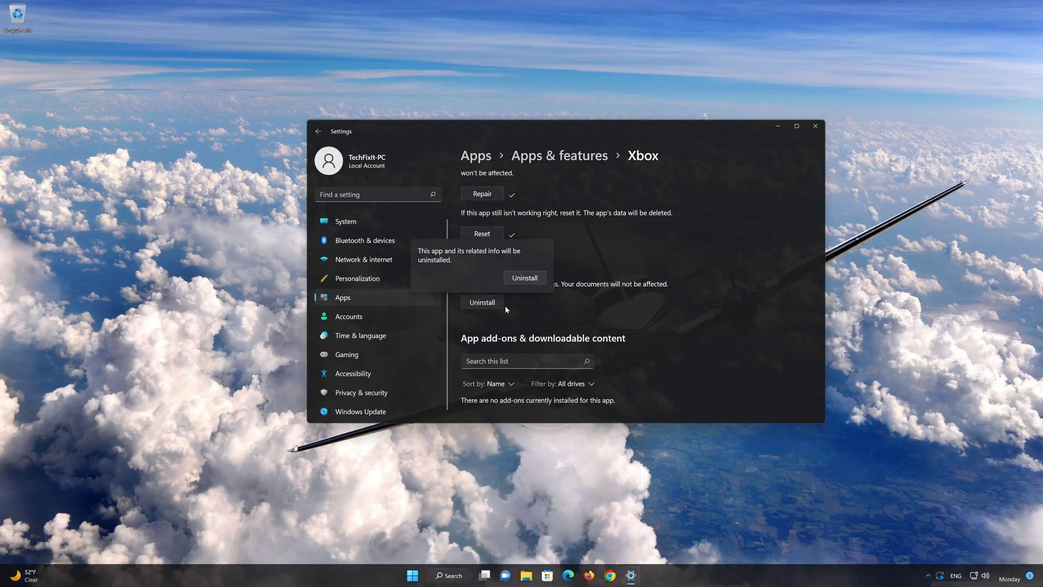
pyautogui.click(530, 281)
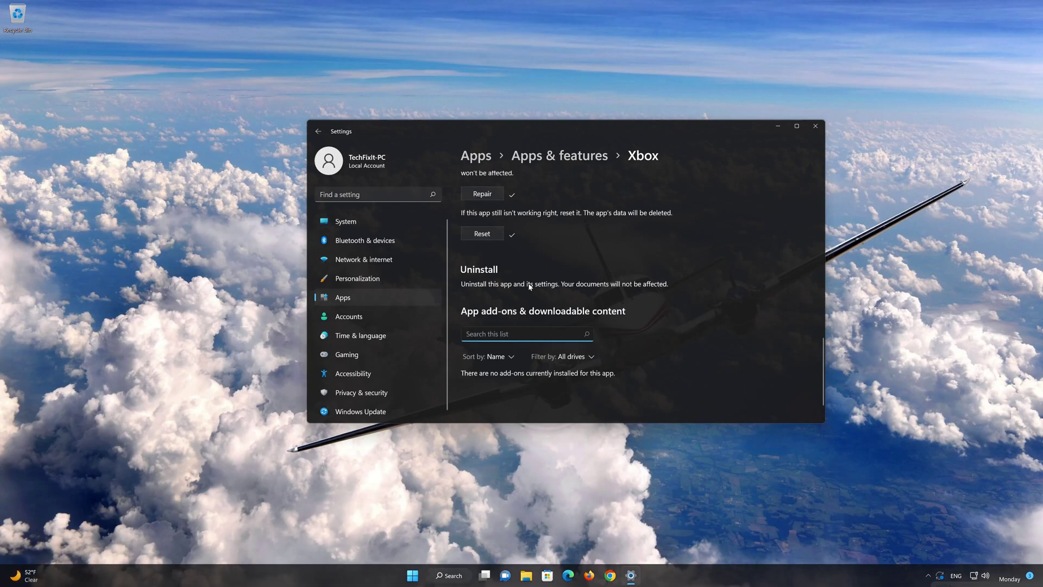
pyautogui.click(815, 126)
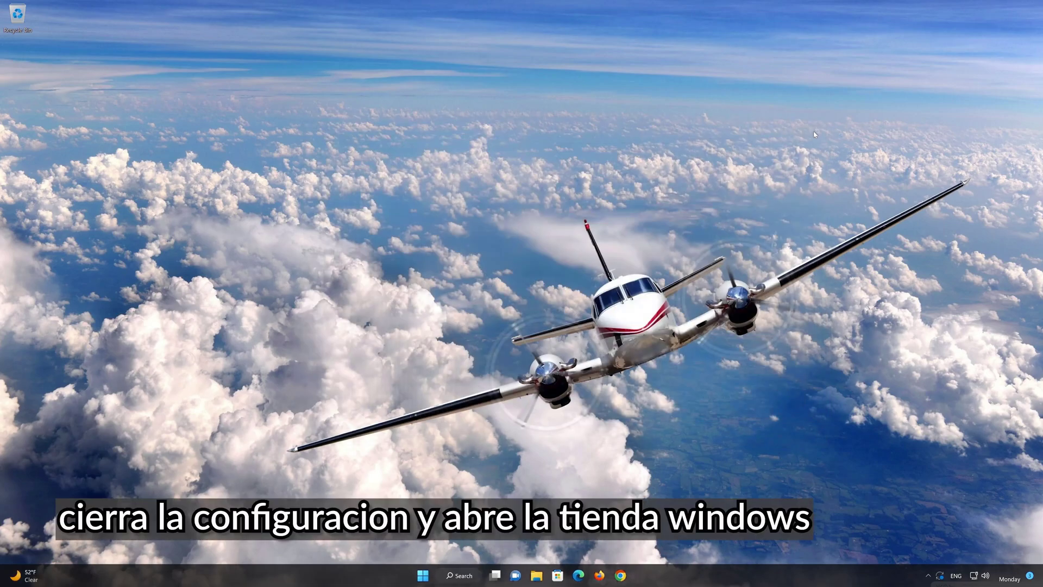
# - Open Microsoft Store, search for "xbox" and install the Xbox app
pyautogui.click(558, 576)
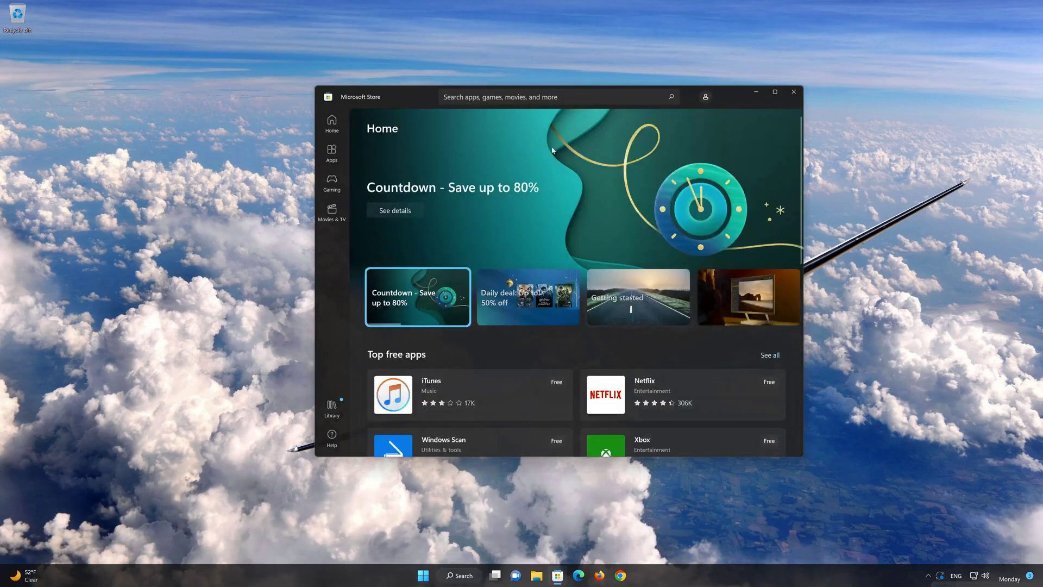
pyautogui.click(555, 97)
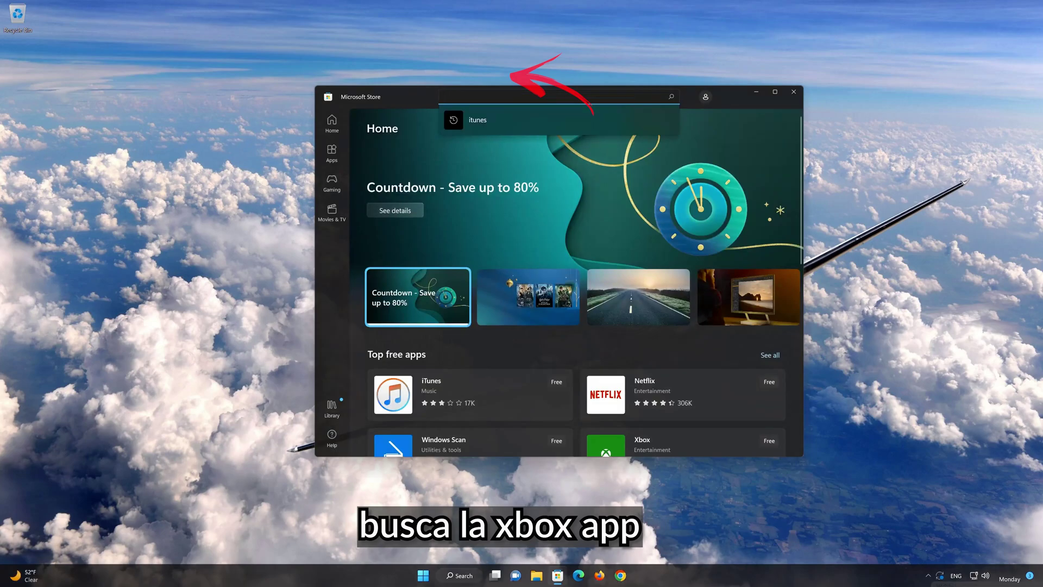
pyautogui.write('xbox')
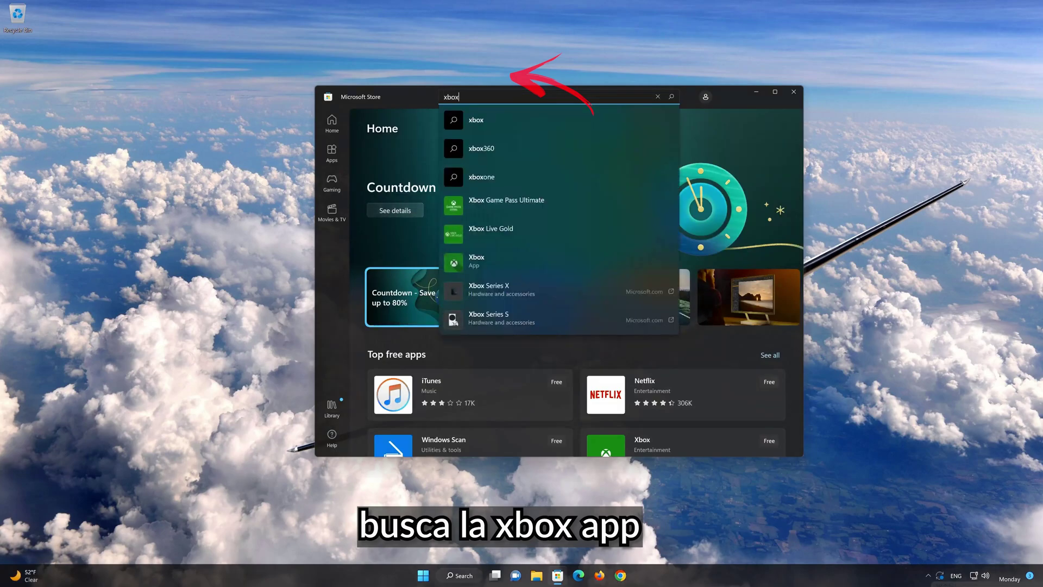
pyautogui.click(494, 263)
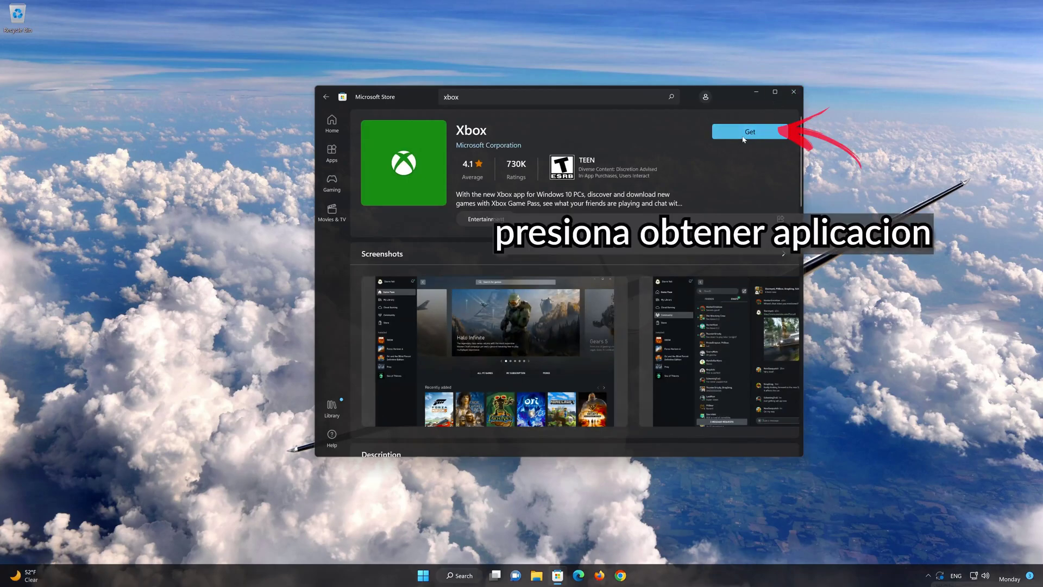
pyautogui.click(743, 136)
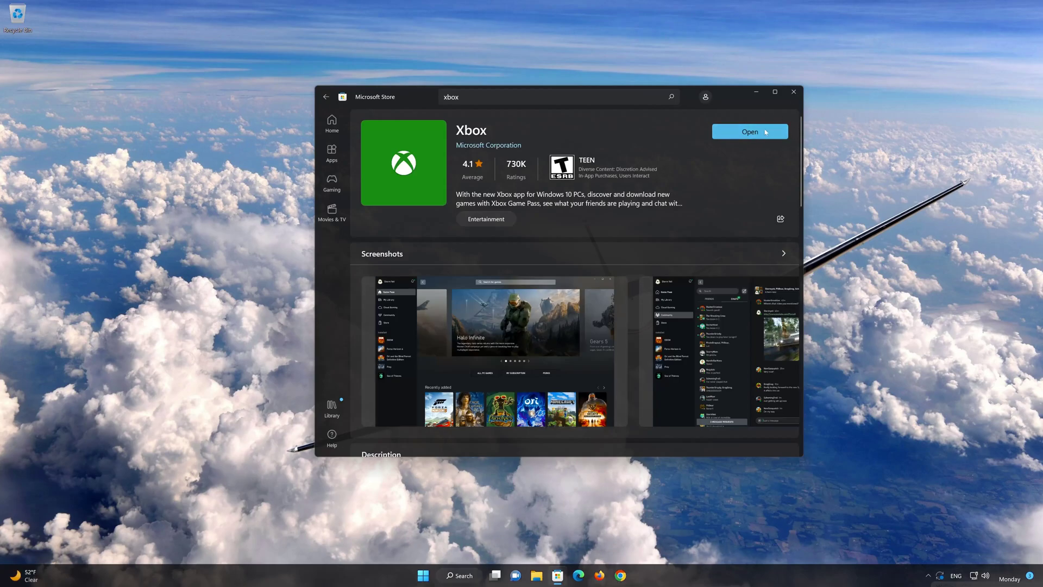
# - Launch the reinstalled Xbox app, look through the PC Game Pass catalog and close the app
pyautogui.click(767, 131)
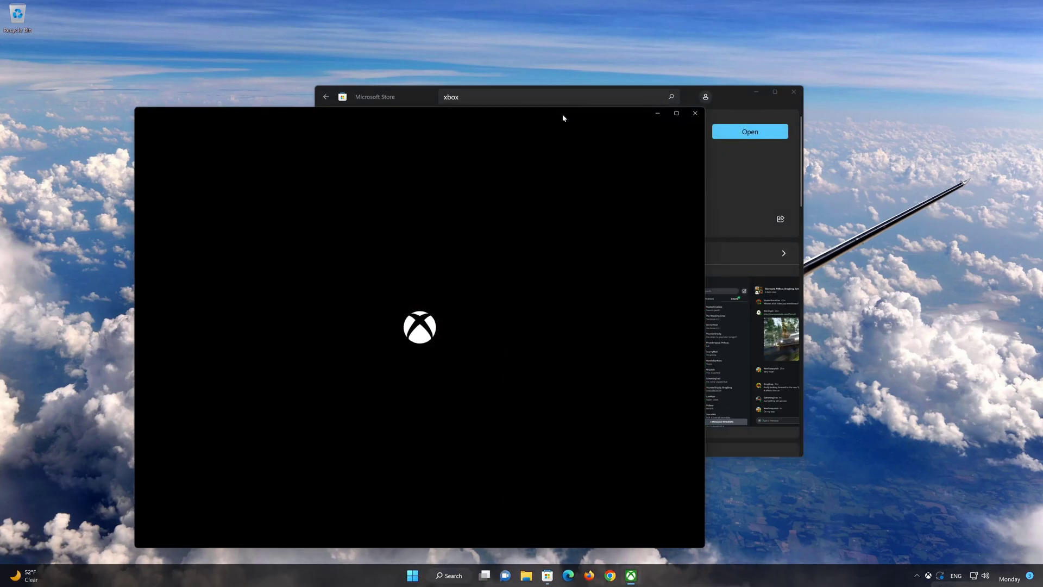
pyautogui.moveTo(563, 114); pyautogui.dragTo(697, 69)
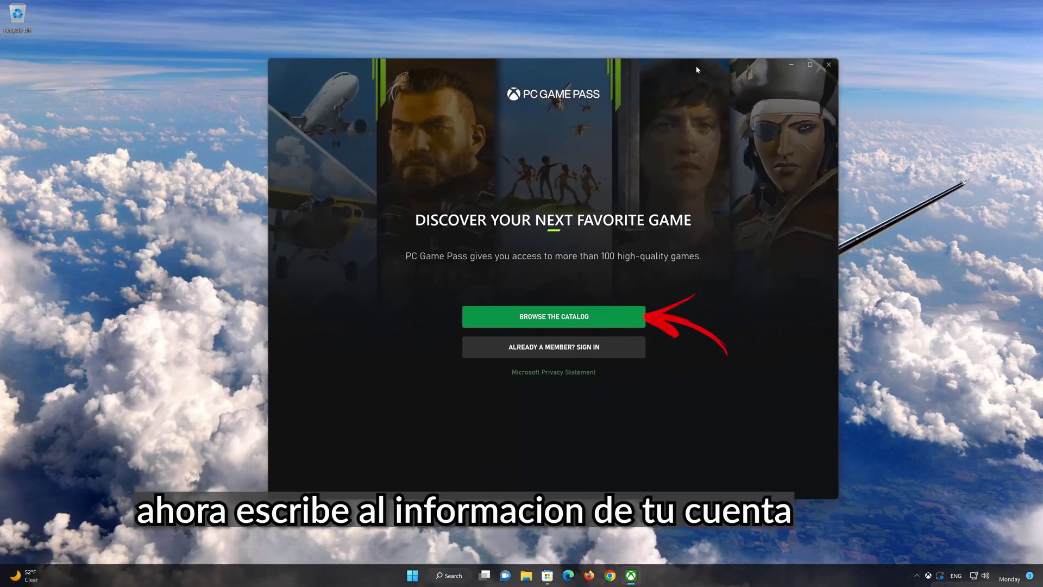
pyautogui.click(567, 346)
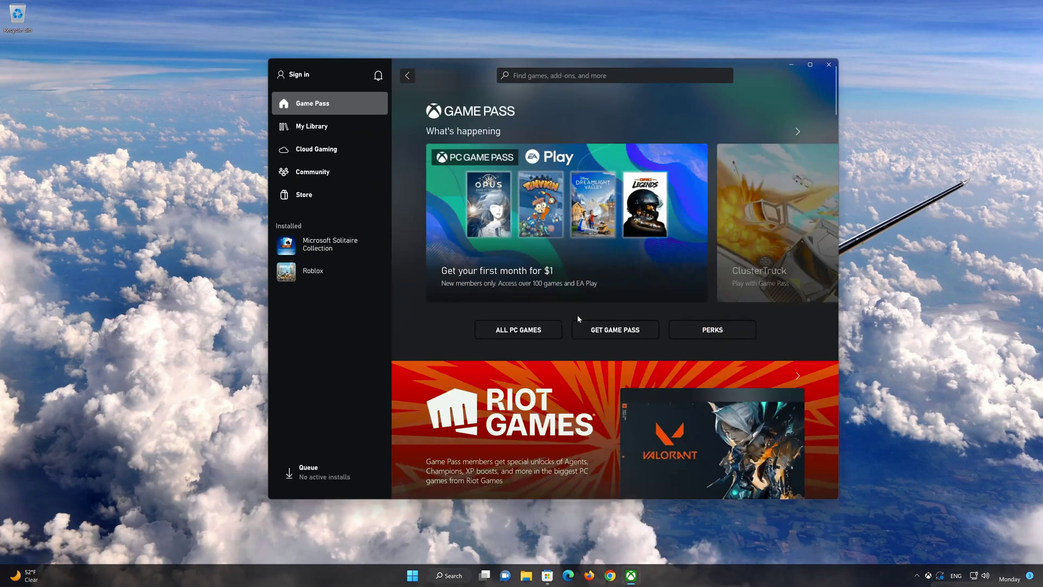
pyautogui.scroll(-10, 578, 318)
pyautogui.scroll(-5, 578, 316)
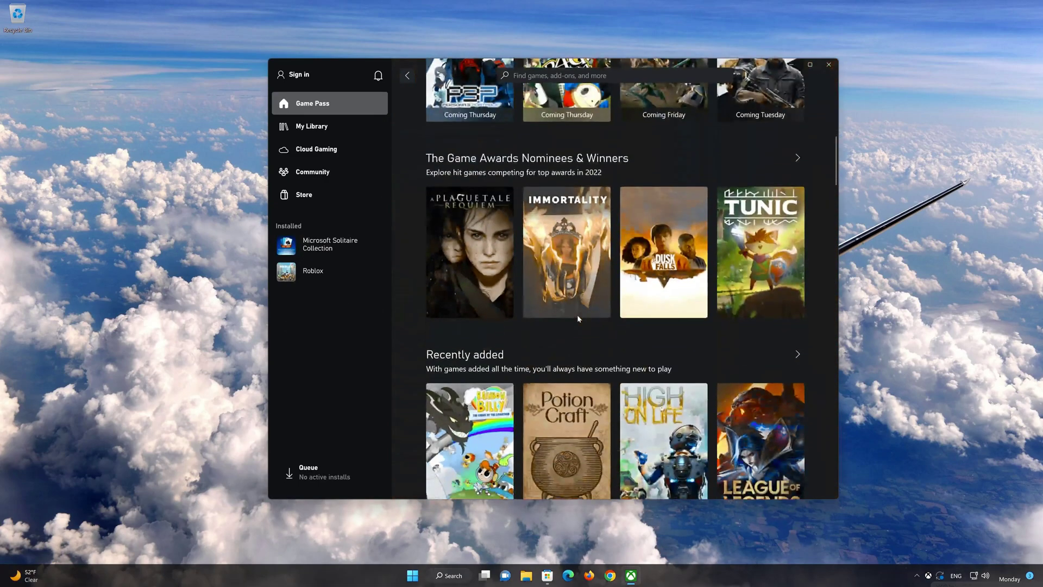
pyautogui.click(830, 64)
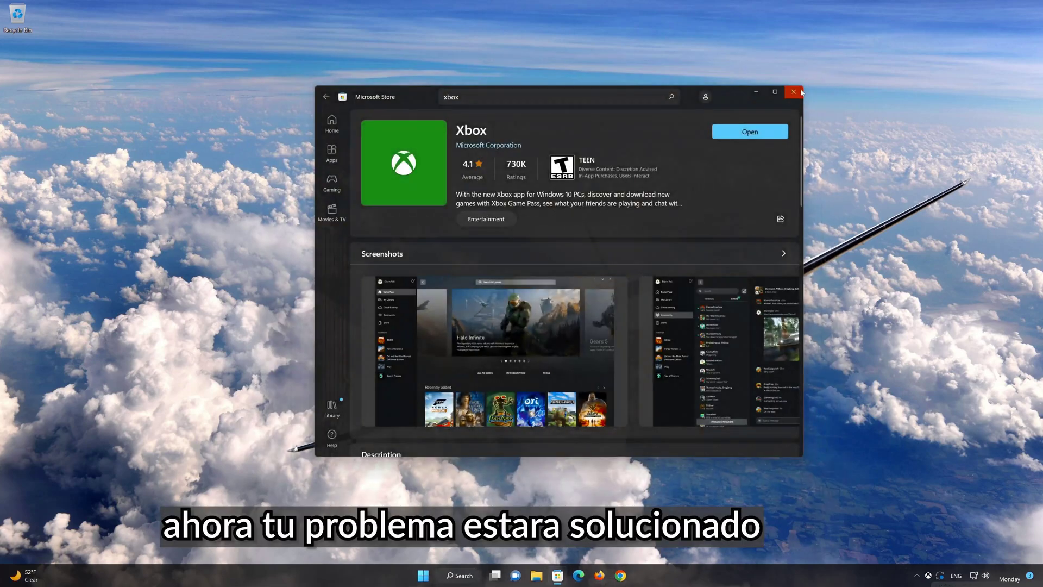
# - Close Microsoft Store, run PowerShell 7 (x64) as administrator with permission to make changes, and move its window near the screen's center
pyautogui.click(801, 91)
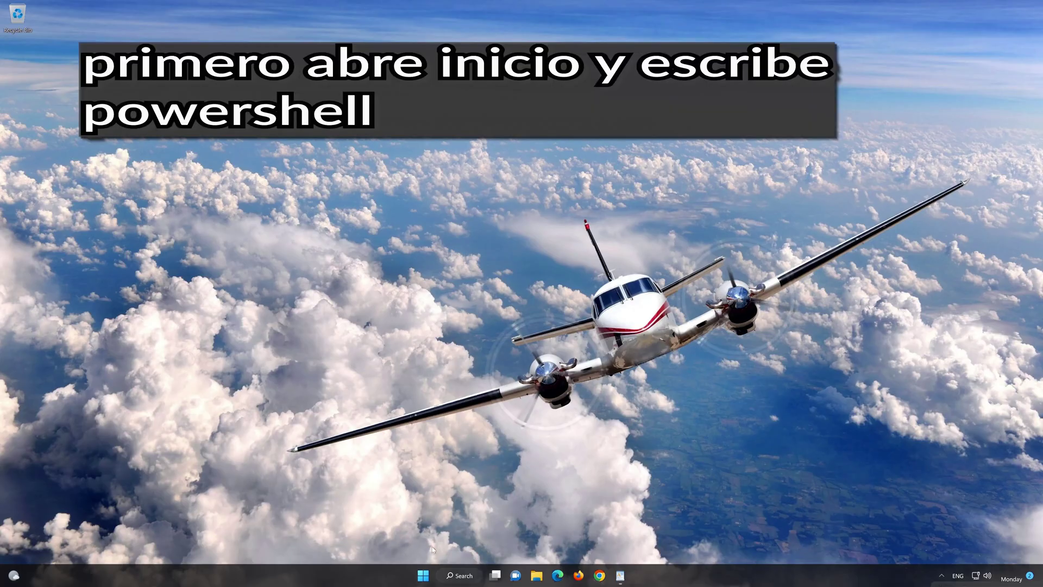
pyautogui.click(422, 577)
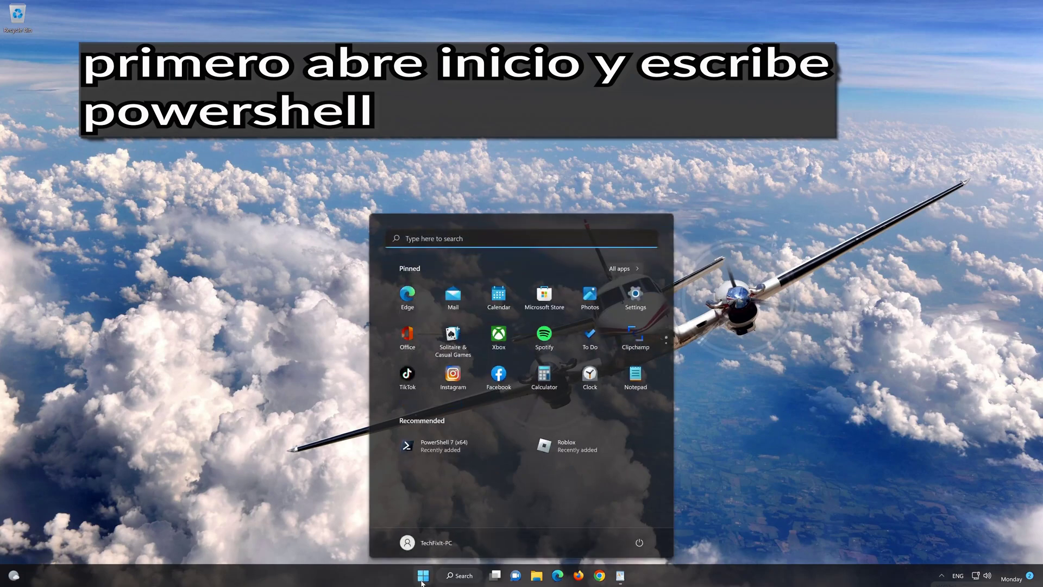
pyautogui.write('powersh')
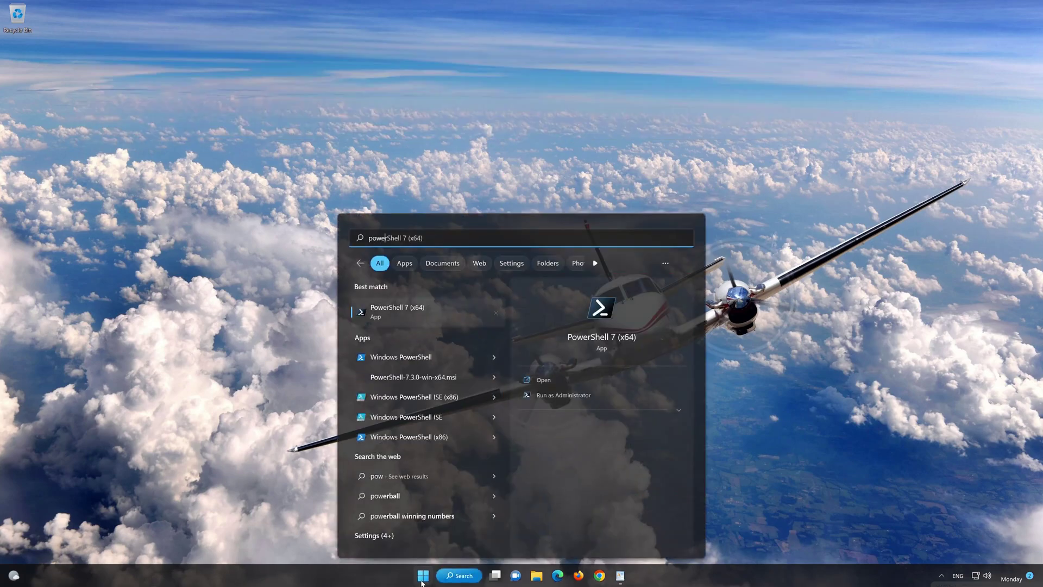
pyautogui.write('ell')
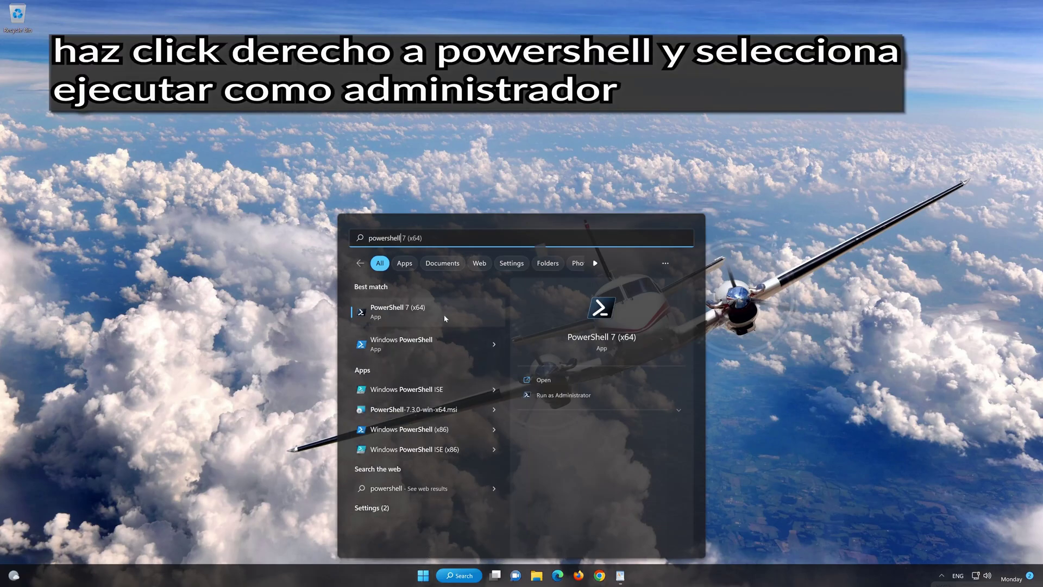
pyautogui.rightClick(445, 315)
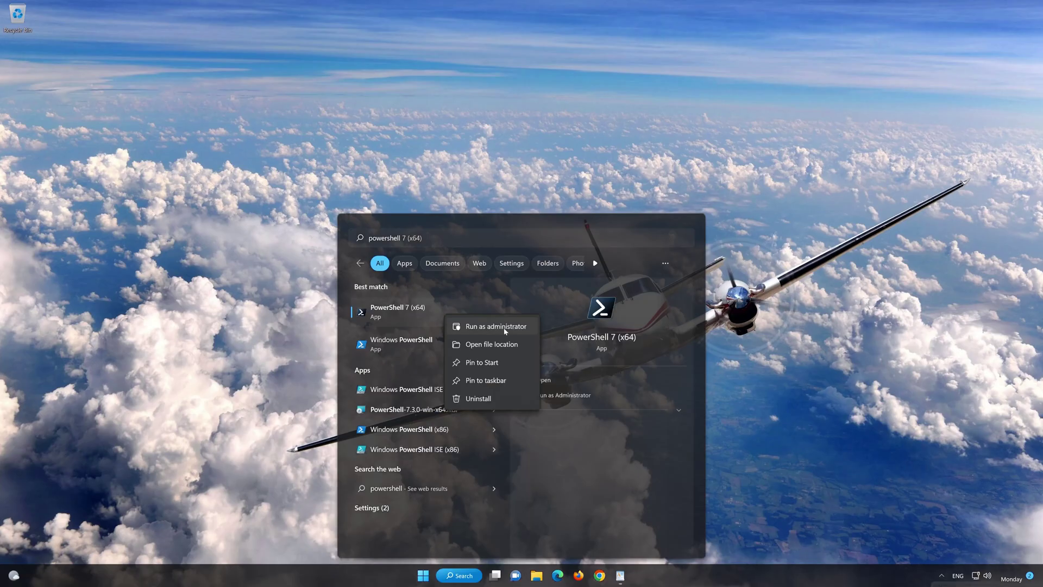
pyautogui.click(505, 328)
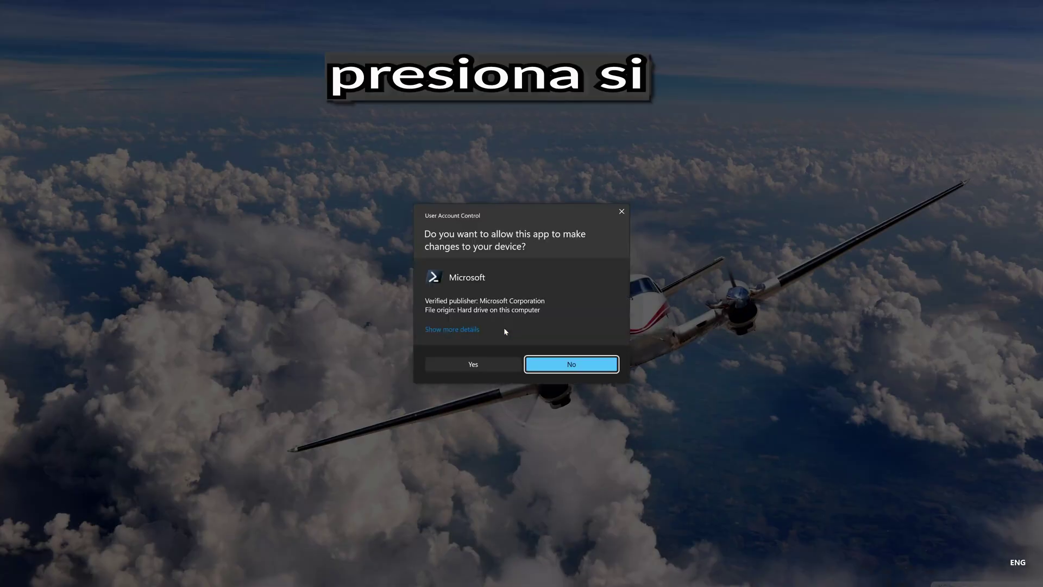
pyautogui.click(472, 364)
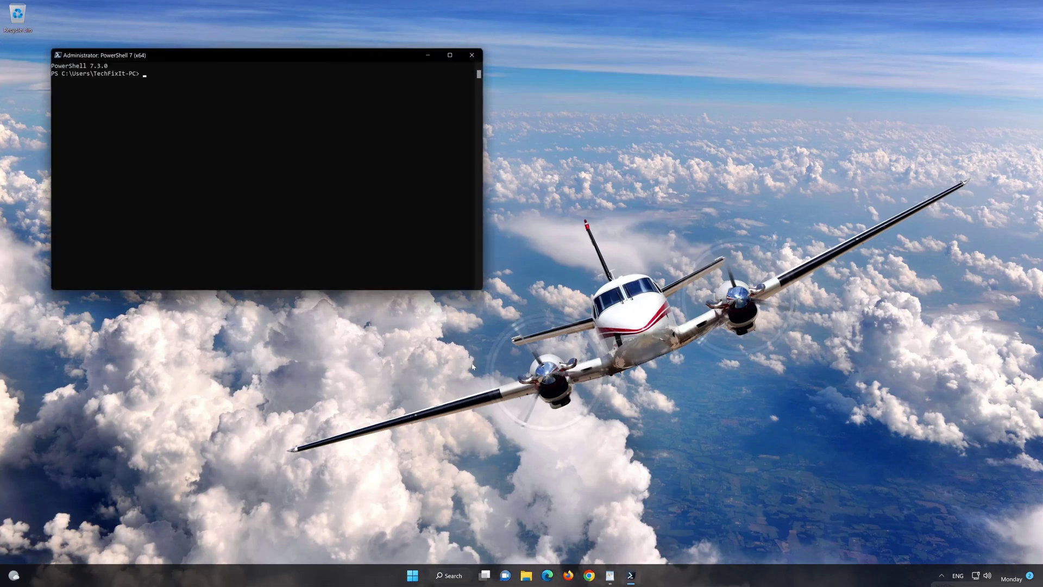
pyautogui.moveTo(321, 56); pyautogui.dragTo(607, 111)
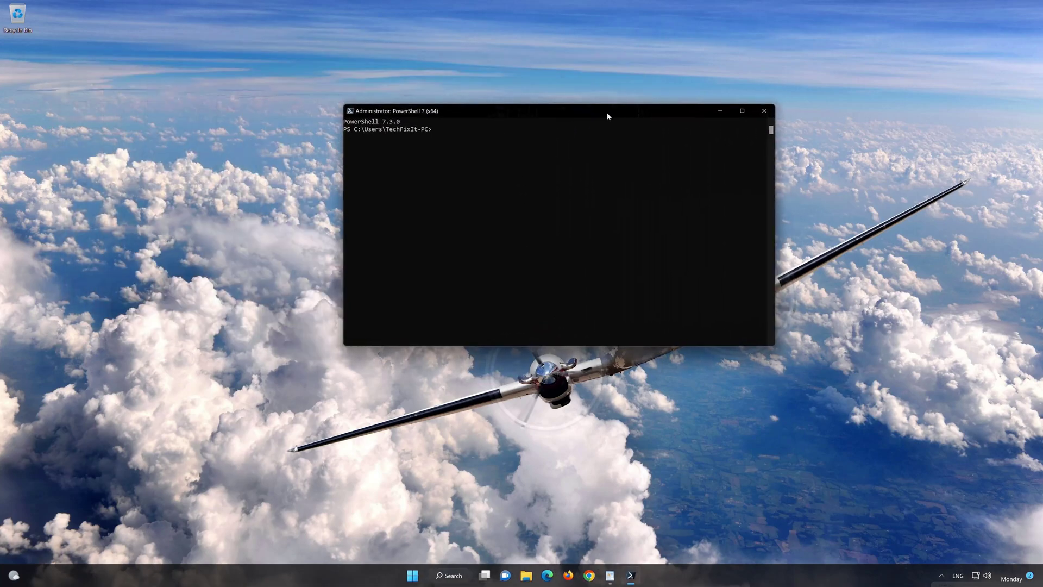
# - Copy the first command, Get-AppXPackage *WindowsStore* -AllUsers, in full from the WordPad document and minimize the document
pyautogui.click(610, 574)
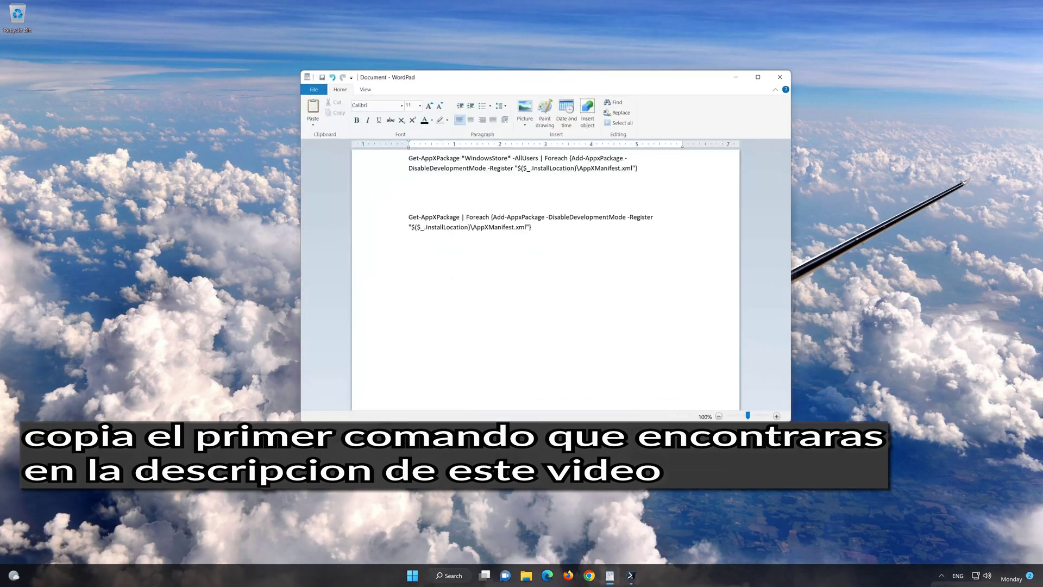
pyautogui.moveTo(638, 170); pyautogui.dragTo(409, 158)
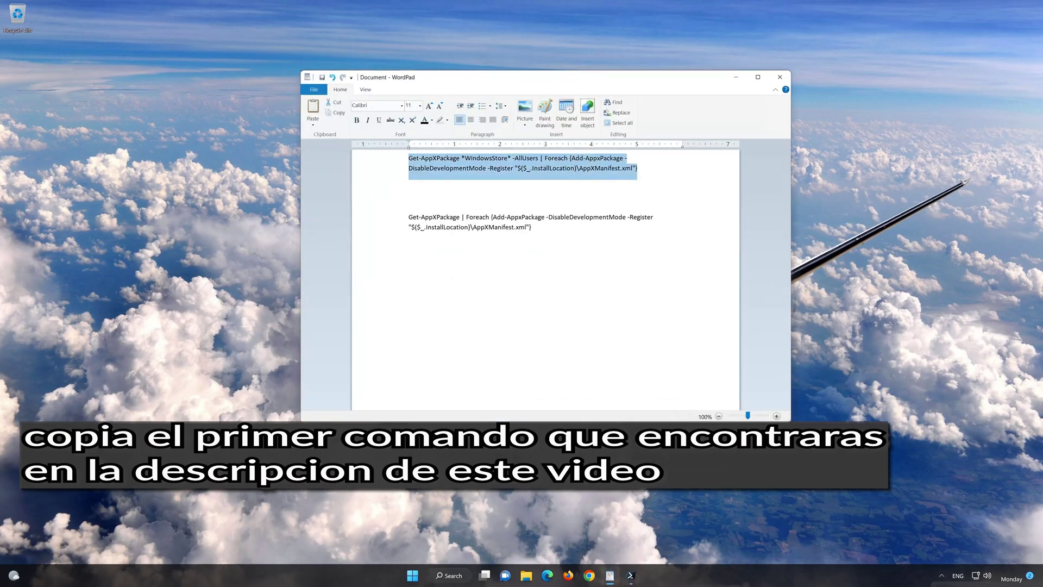
pyautogui.rightClick(428, 162)
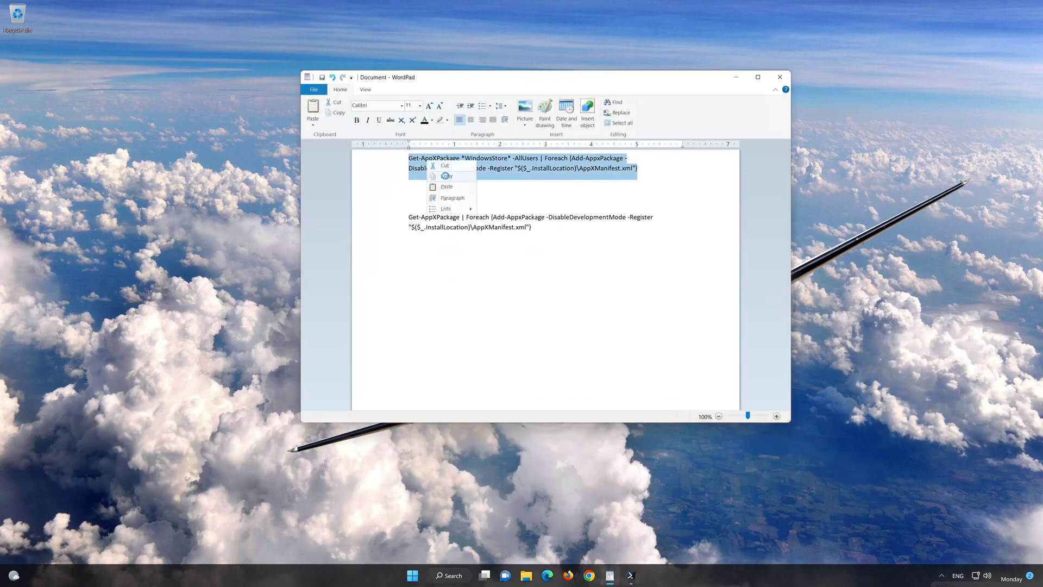
pyautogui.click(448, 182)
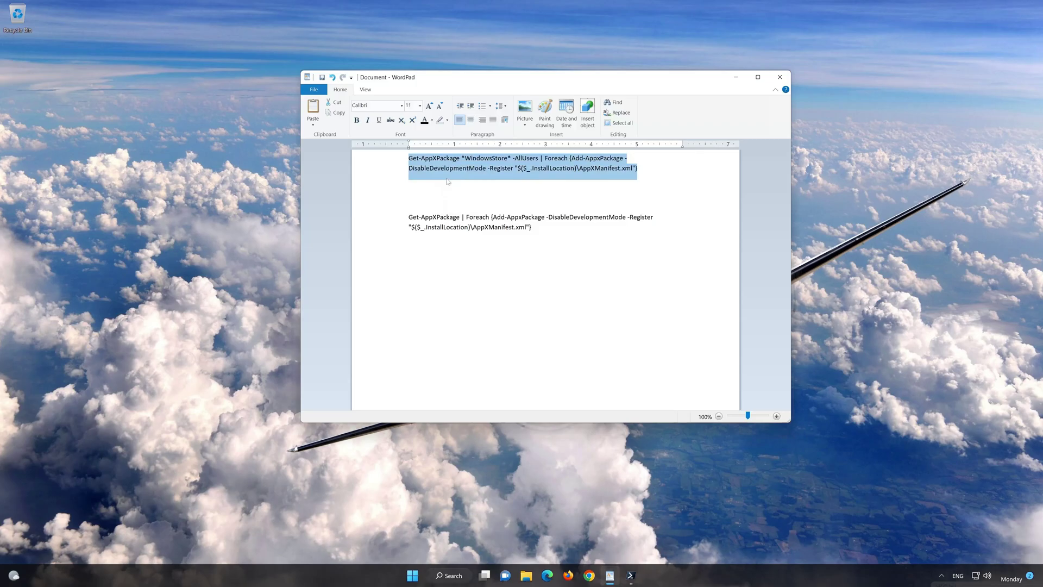
pyautogui.click(738, 79)
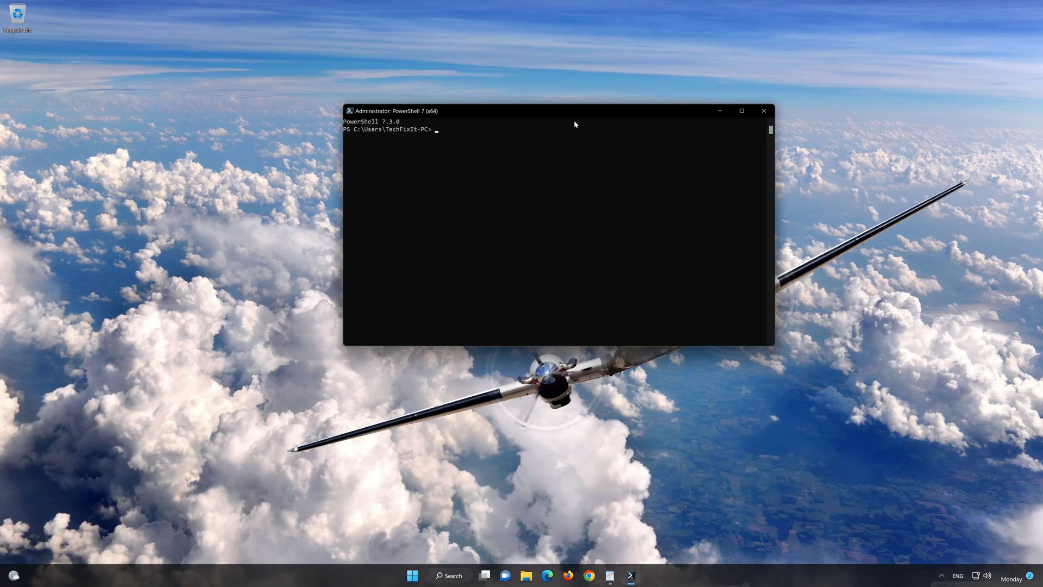
# - Paste the copied *WindowsStore* registration command into the administrator PowerShell window and run it
pyautogui.rightClick(565, 113)
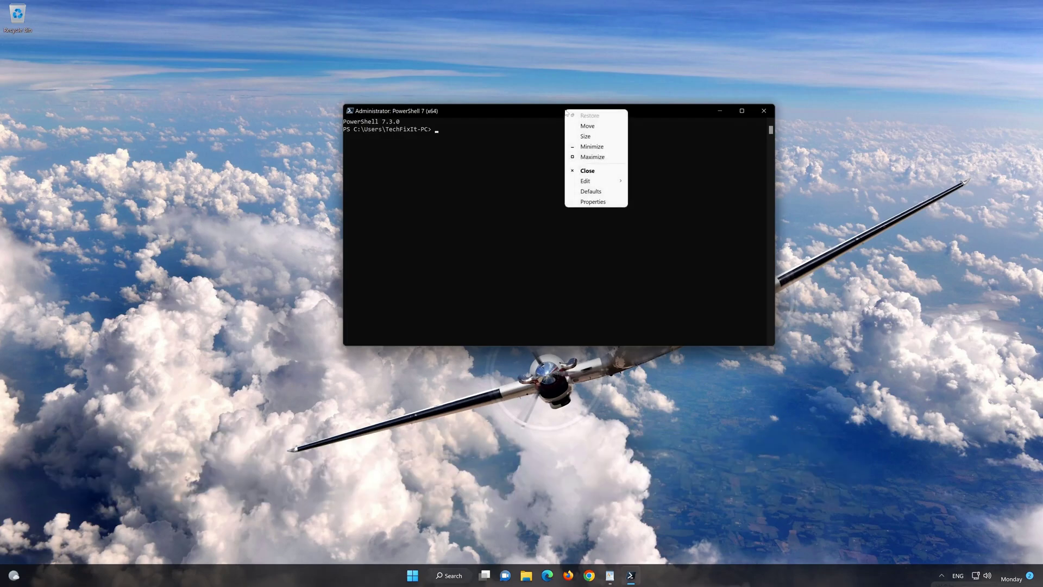
pyautogui.moveTo(597, 183)
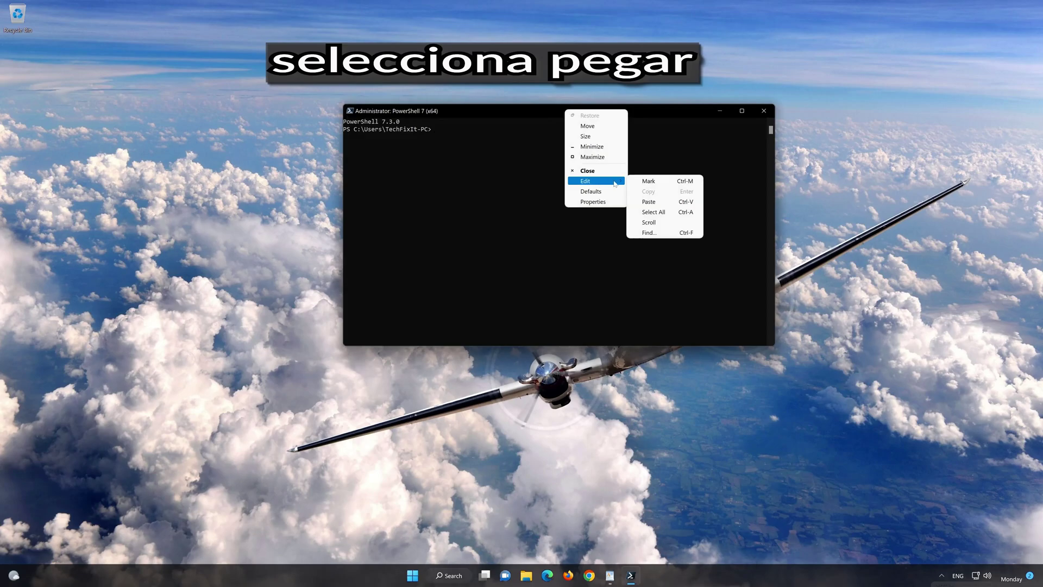
pyautogui.click(678, 201)
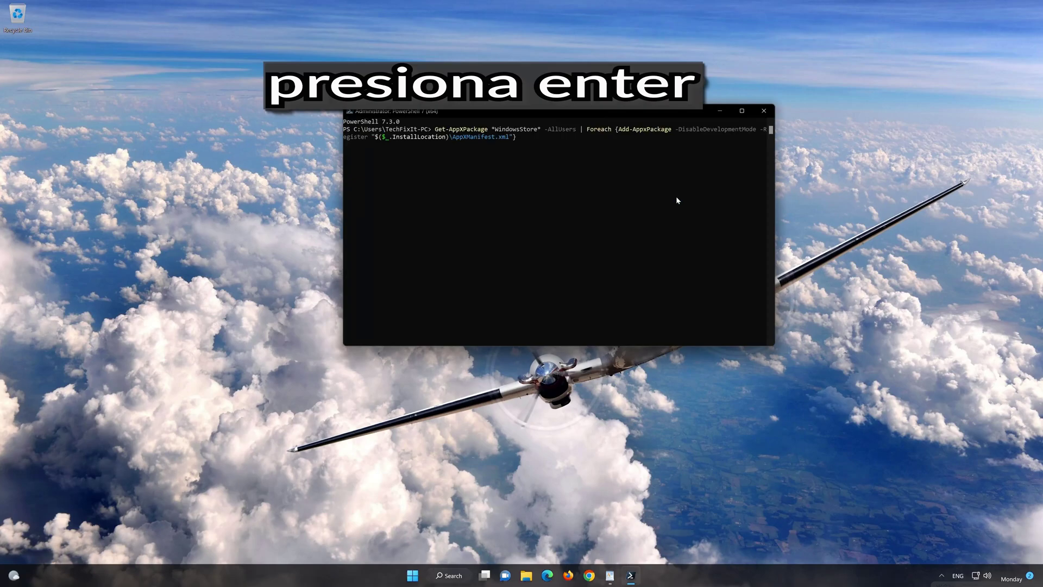
pyautogui.press('Return')
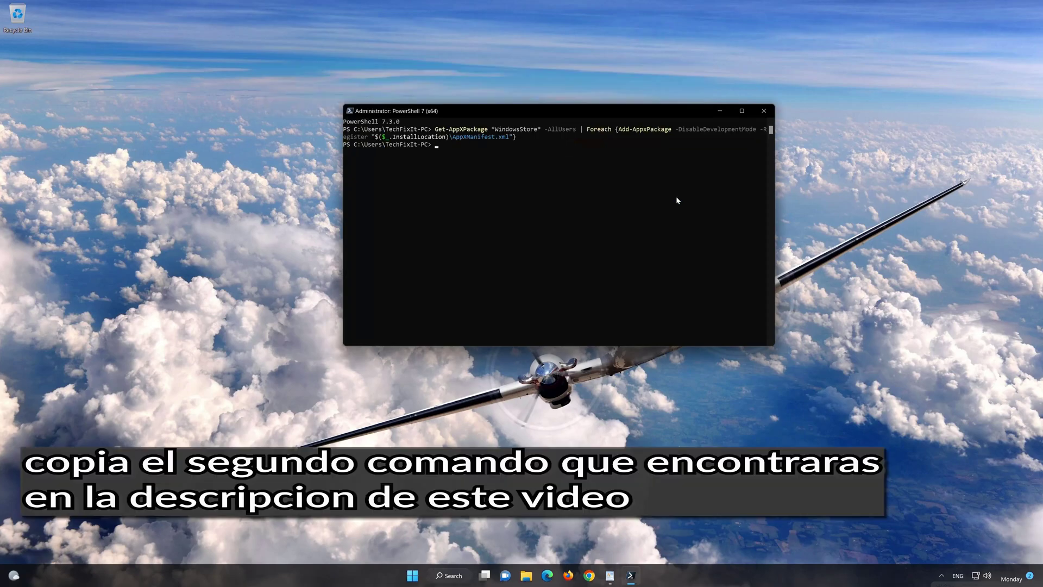
# - Copy the second command, Get-AppXPackage | Foreach with Add-AppxPackage, in full from the WordPad document and minimize the document
pyautogui.click(609, 575)
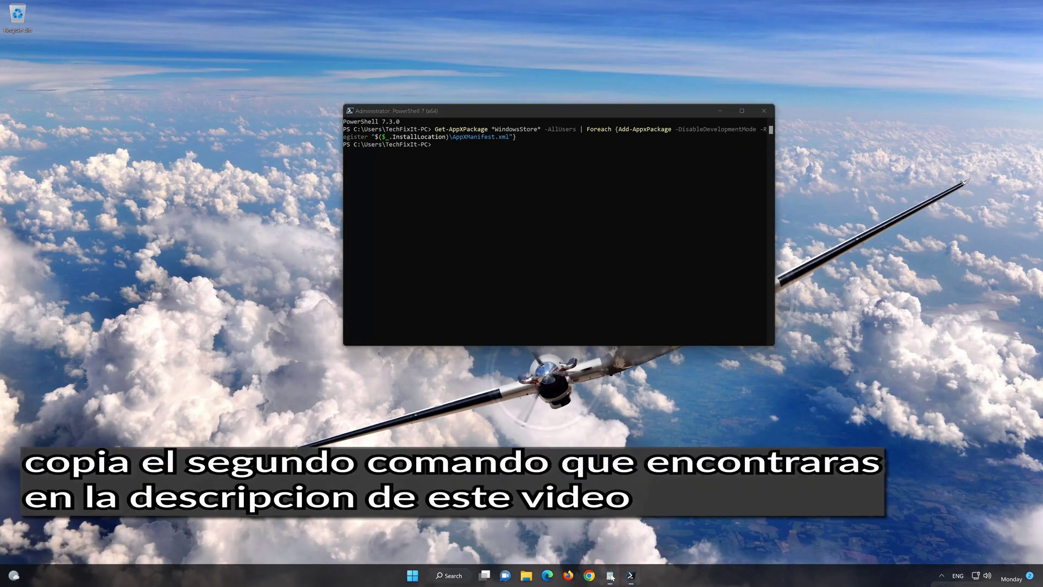
pyautogui.moveTo(531, 227); pyautogui.dragTo(408, 217)
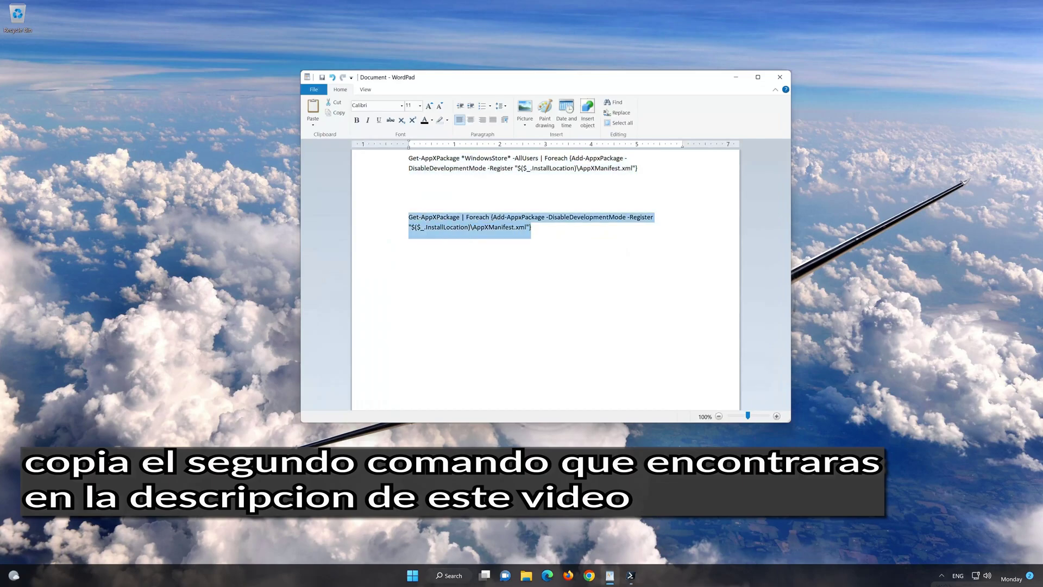
pyautogui.rightClick(431, 218)
pyautogui.click(448, 234)
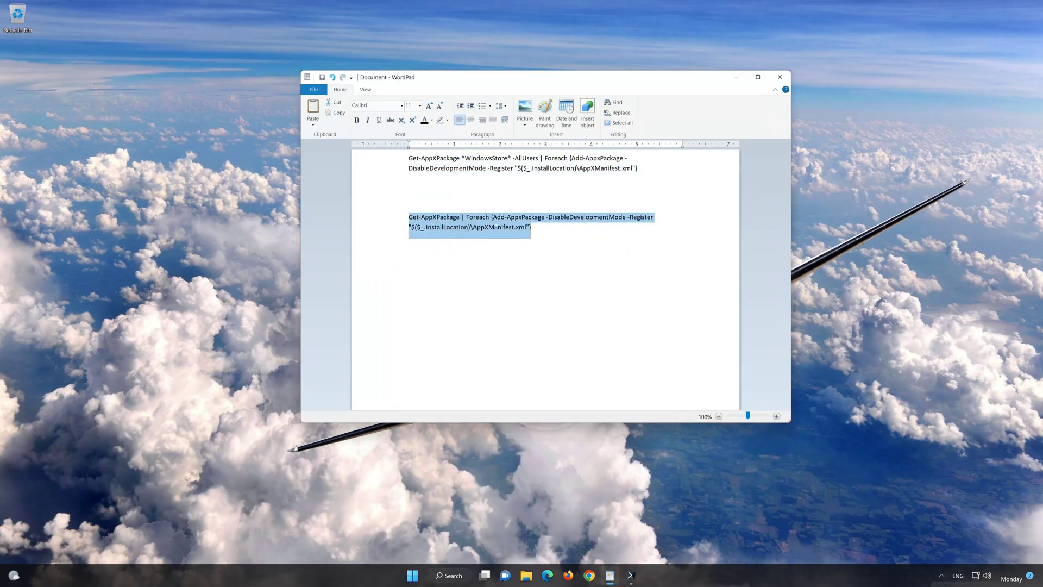
pyautogui.click(735, 79)
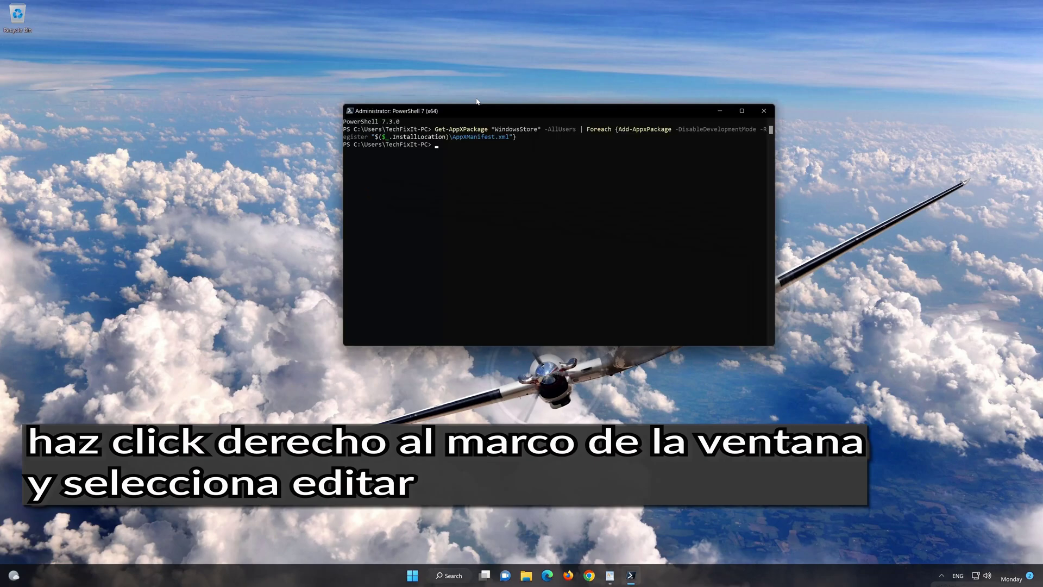
# - Paste and run the copied command for all app packages in PowerShell, and end the session with exit
pyautogui.rightClick(476, 111)
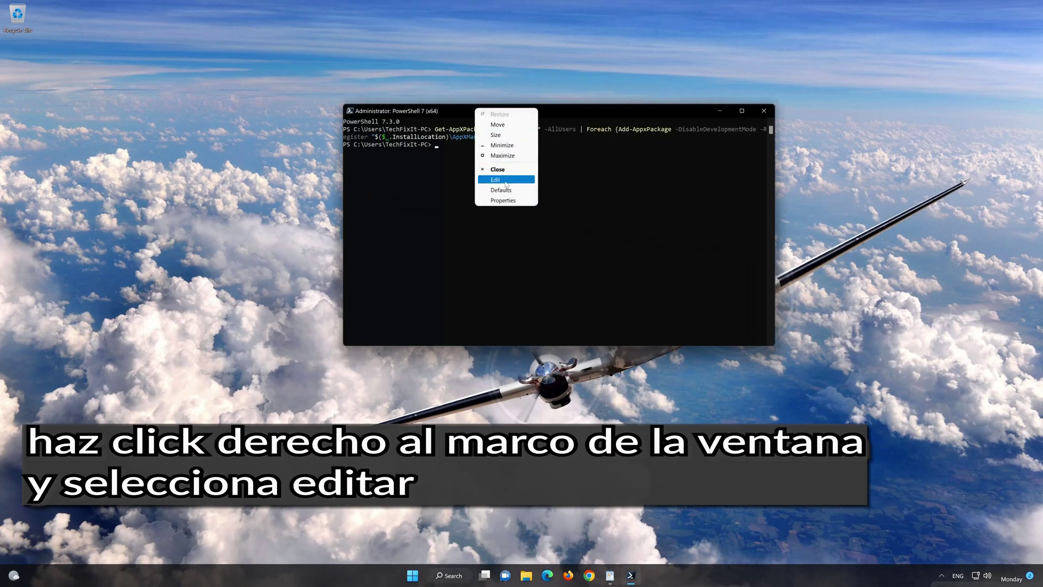
pyautogui.moveTo(505, 184)
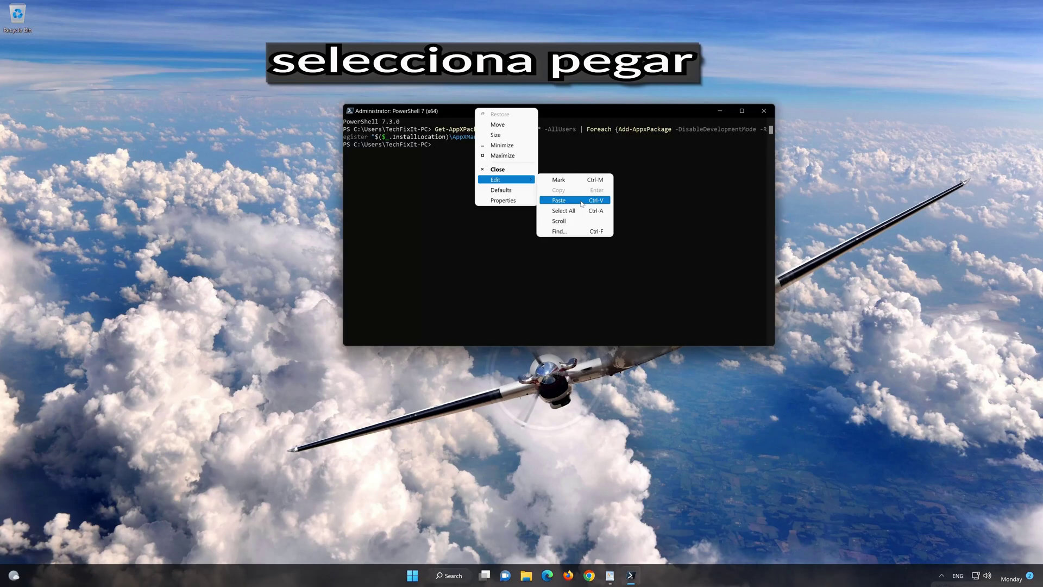
pyautogui.click(581, 201)
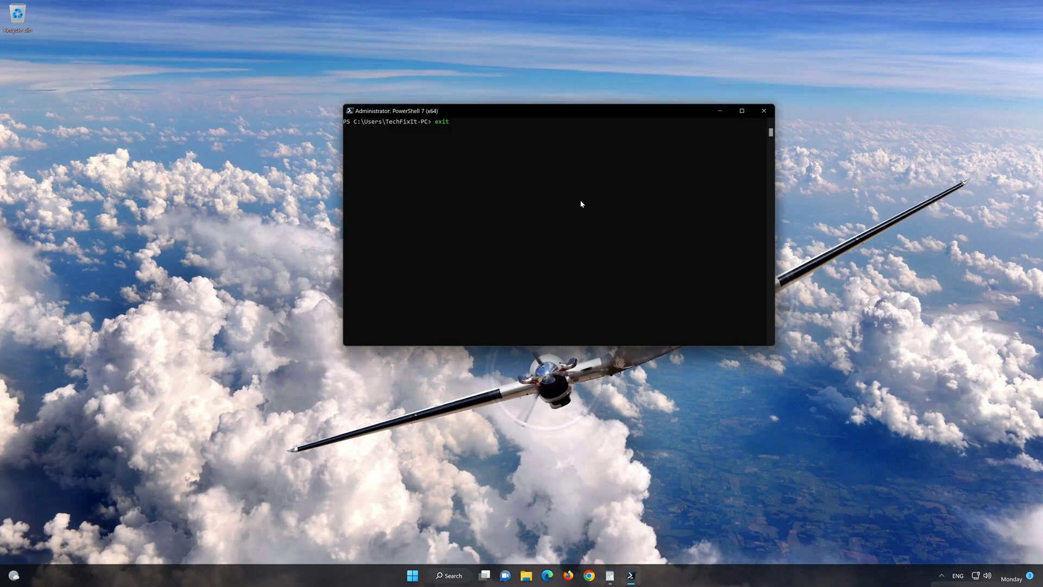
pyautogui.press('Return')
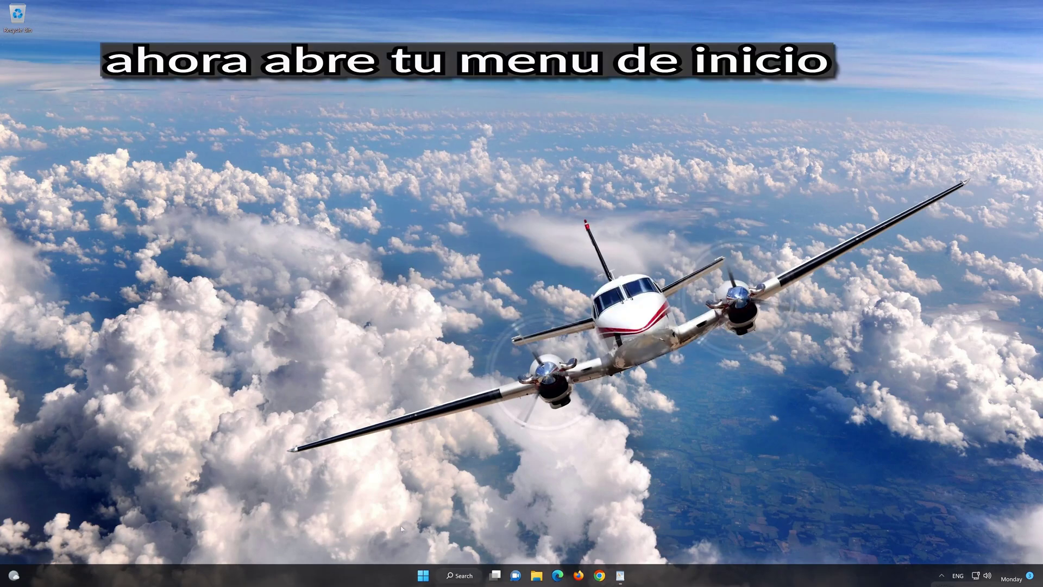
# - Search for Microsoft Store, pin it to the taskbar and open it from there
pyautogui.click(423, 577)
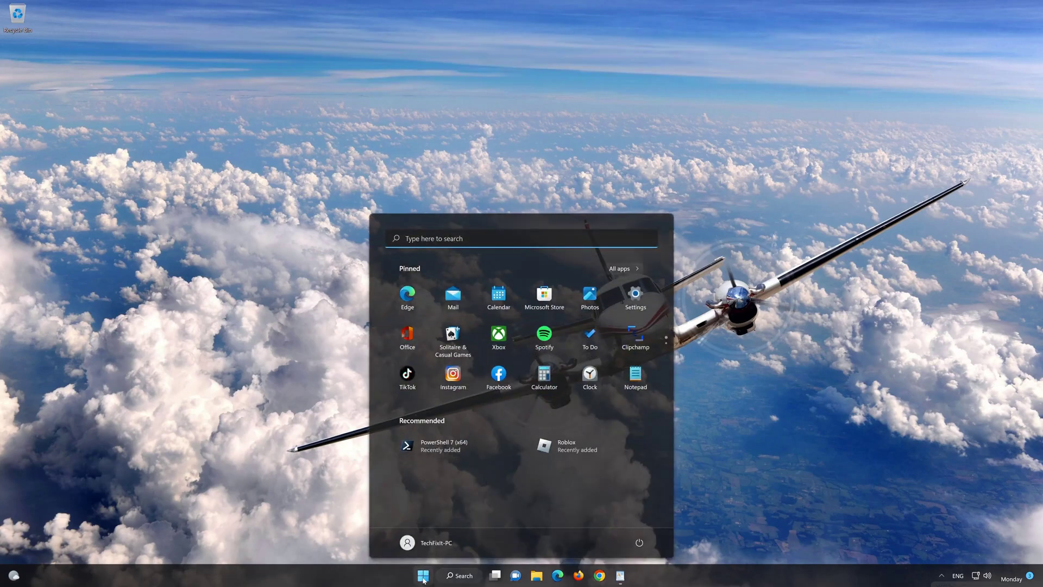
pyautogui.write('microsoft Store')
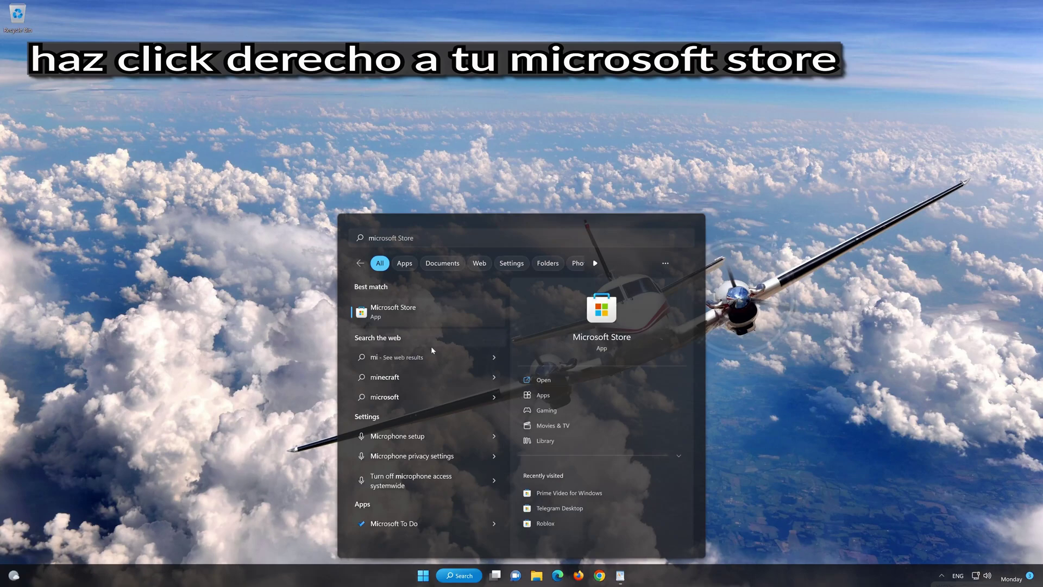
pyautogui.rightClick(478, 312)
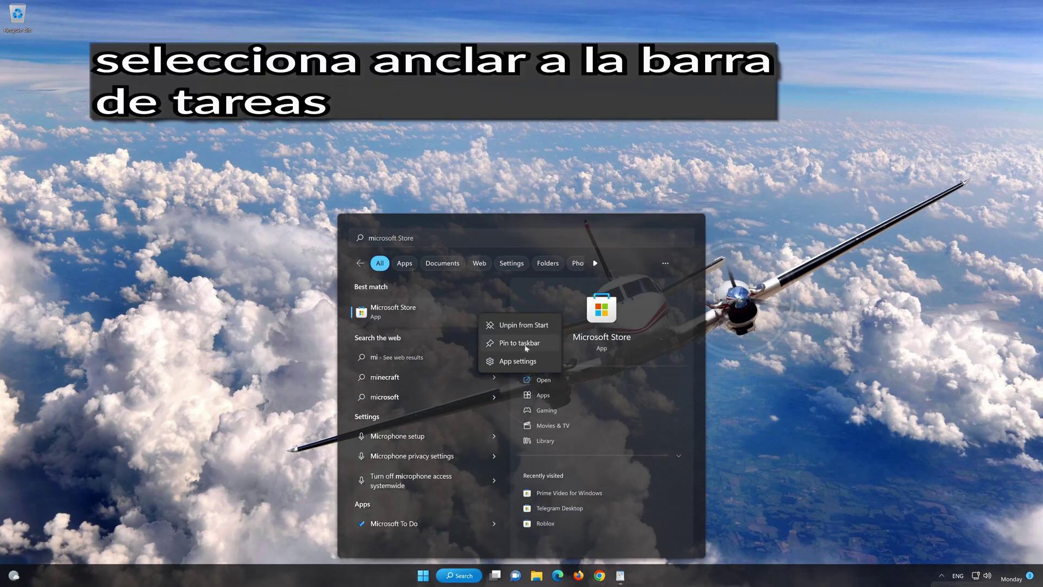
pyautogui.click(524, 343)
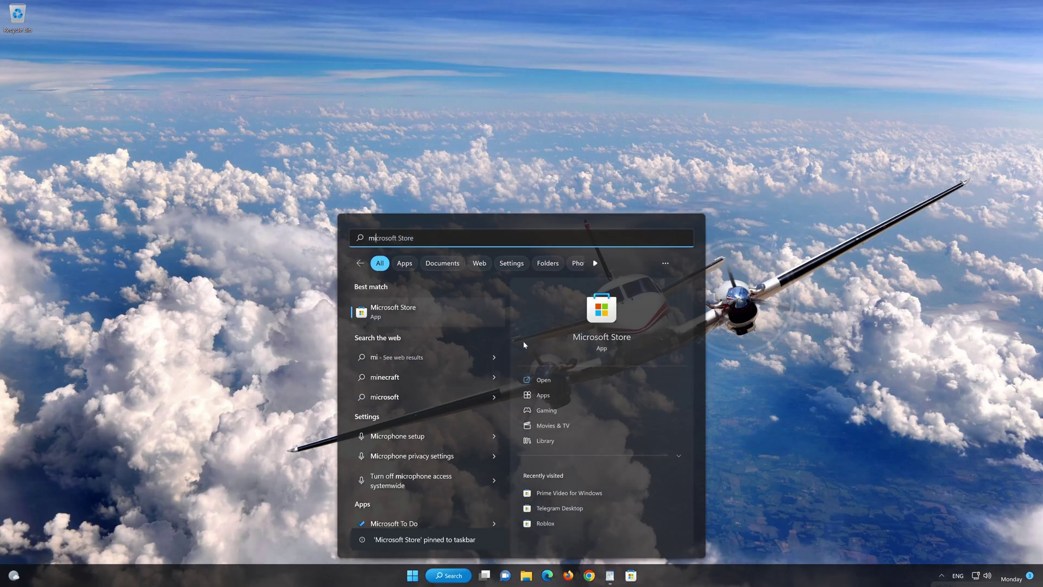
pyautogui.click(632, 579)
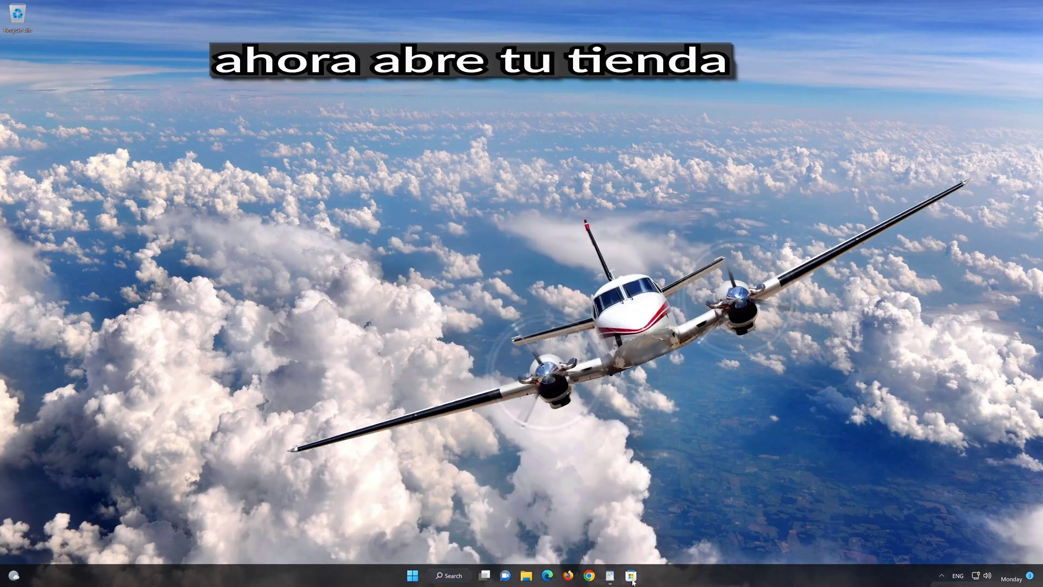
pyautogui.click(631, 577)
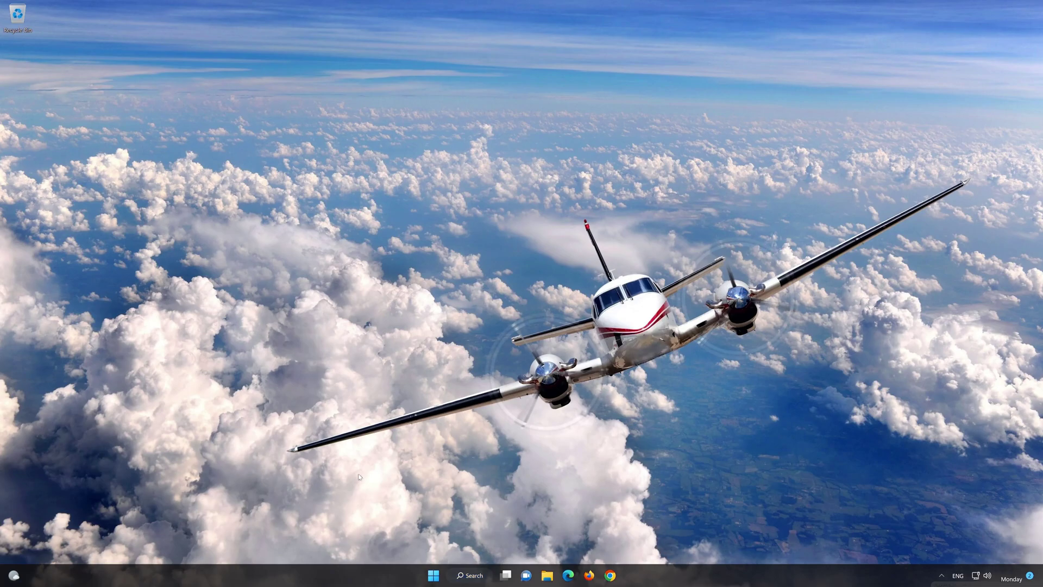
# - Search for "wsreset" and run the command to reset the Microsoft Store cache
pyautogui.click(435, 575)
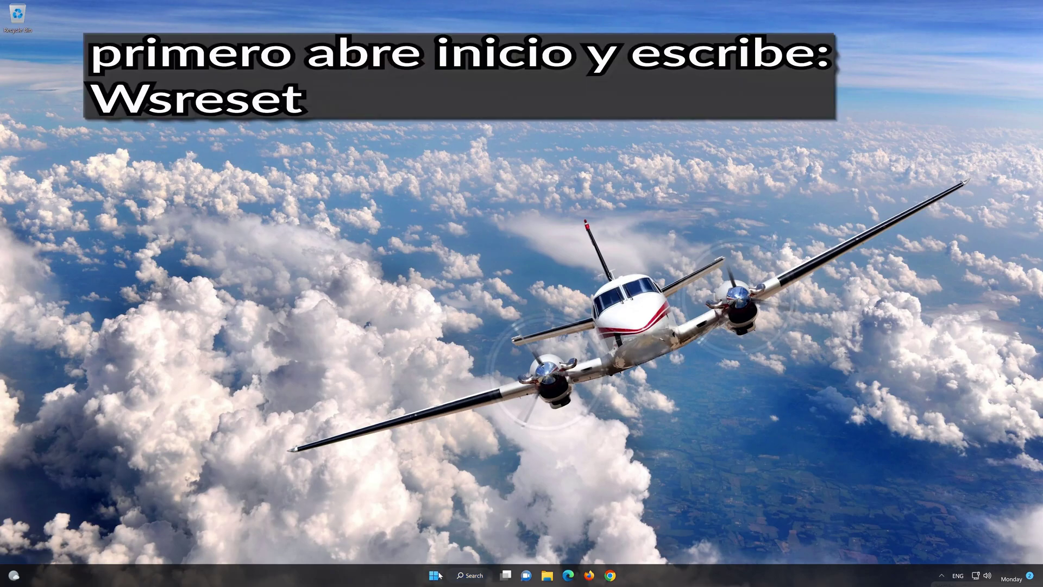
pyautogui.write('wsreset')
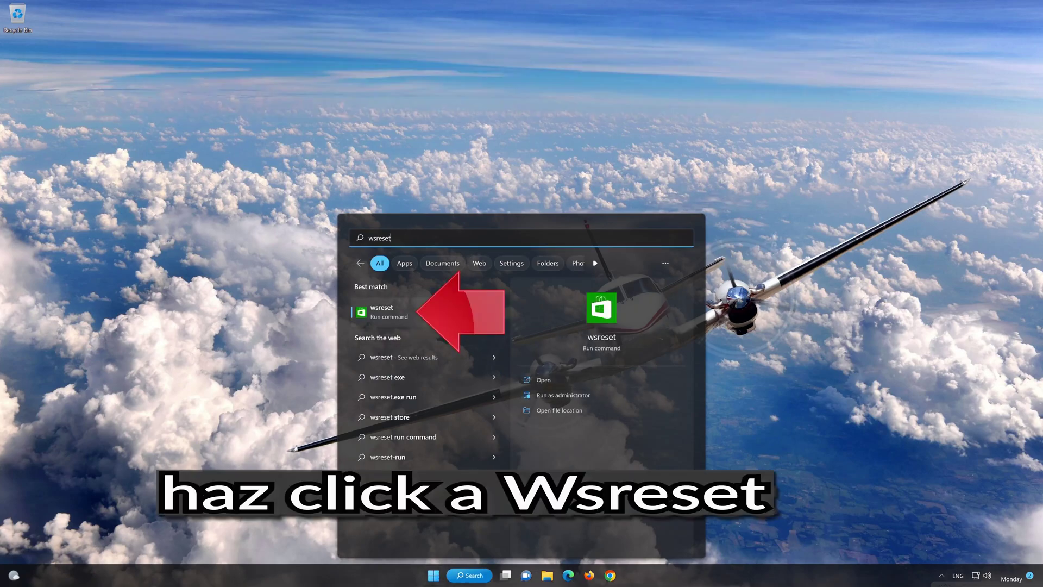
pyautogui.click(441, 312)
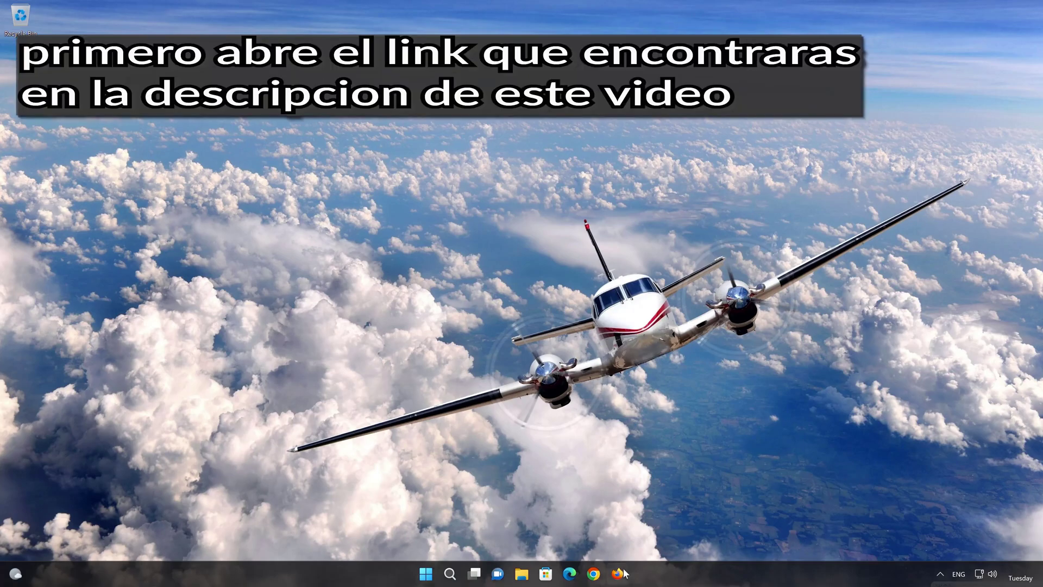
# - Switch to Firefox and open the copied link to Microsoft's Download Windows 11 page
pyautogui.click(619, 574)
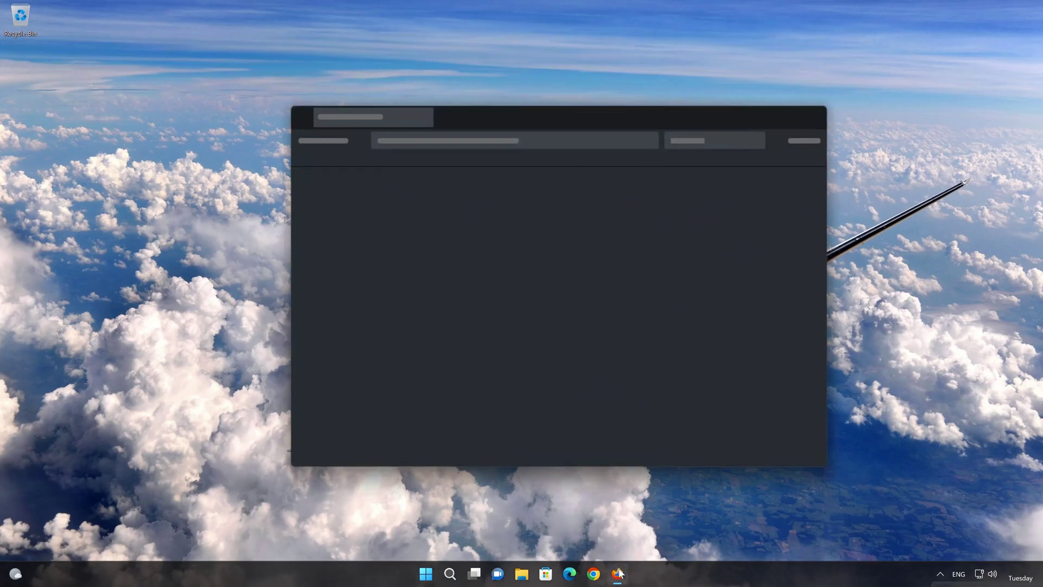
pyautogui.rightClick(489, 140)
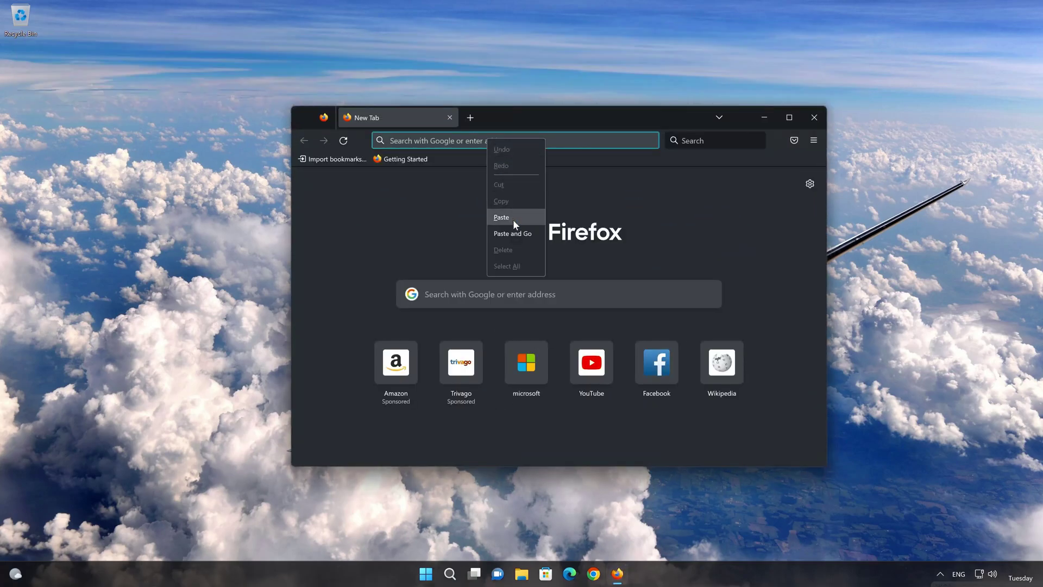
pyautogui.click(513, 234)
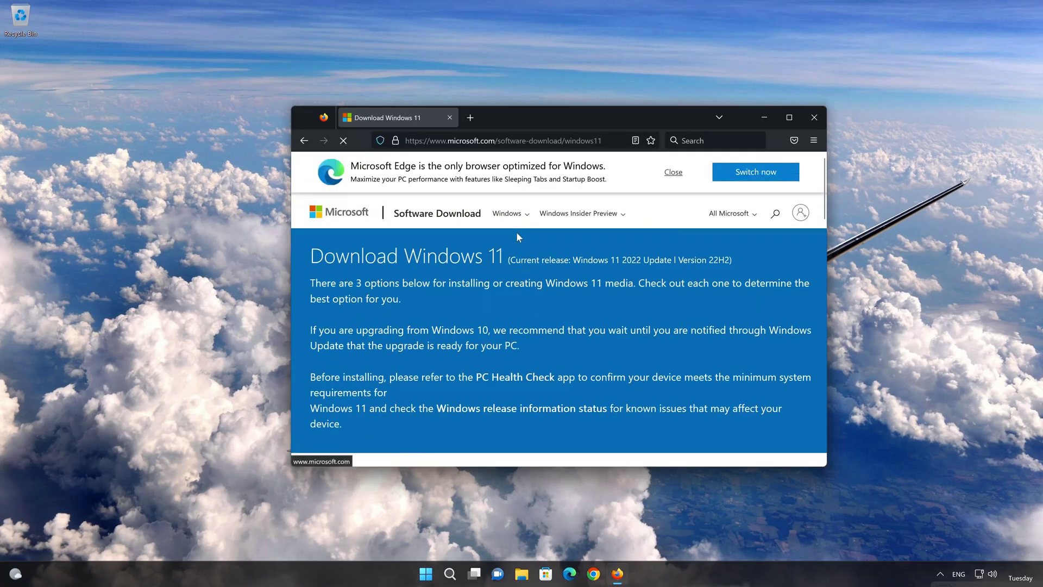
# - Download the media creation tool from the Create Windows 11 Installation Media section and close the browser
pyautogui.scroll(-5, 516, 237)
pyautogui.scroll(-2, 516, 239)
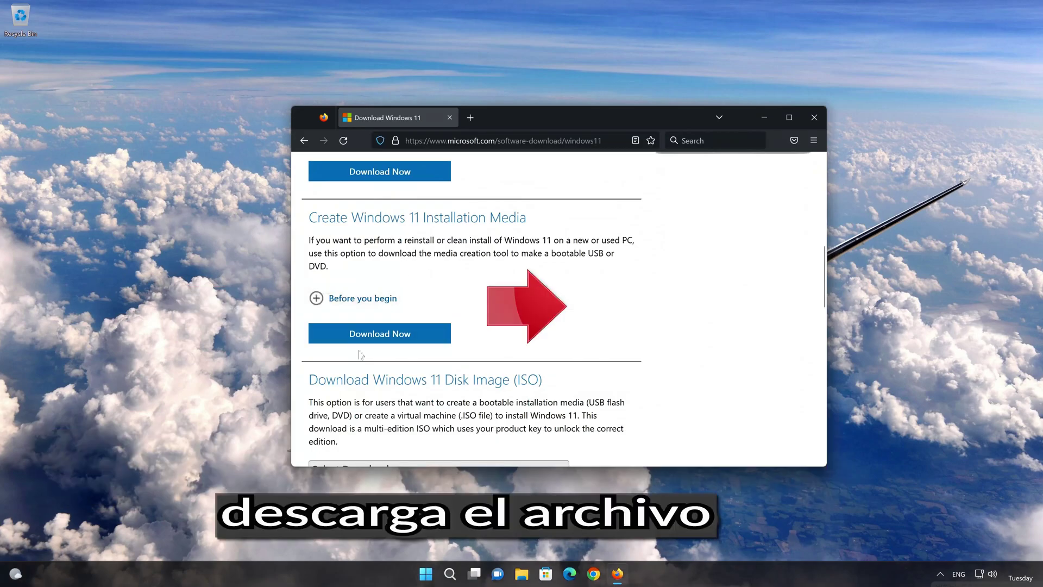
pyautogui.click(398, 336)
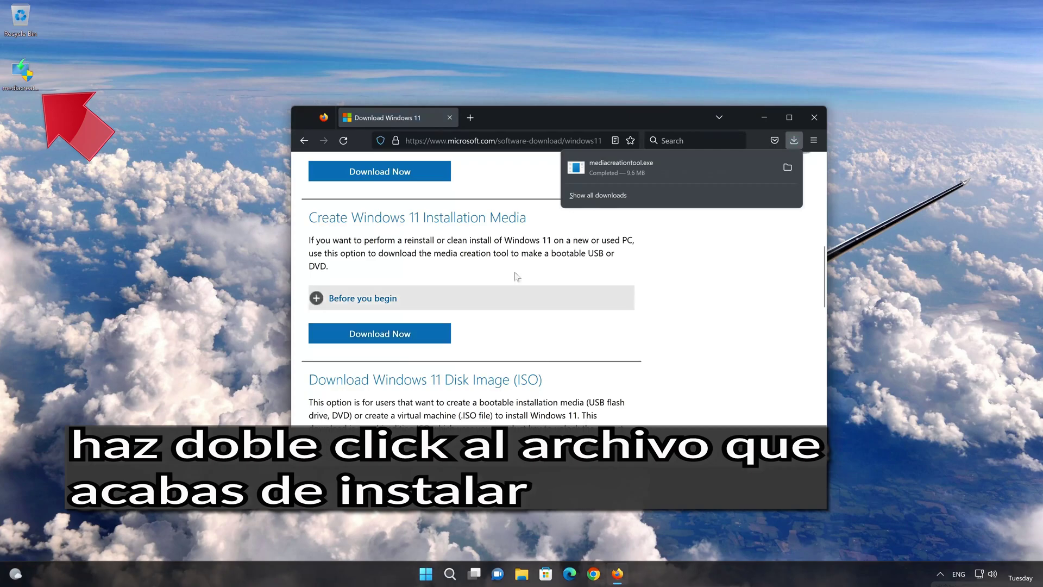
pyautogui.click(810, 115)
pyautogui.click(813, 117)
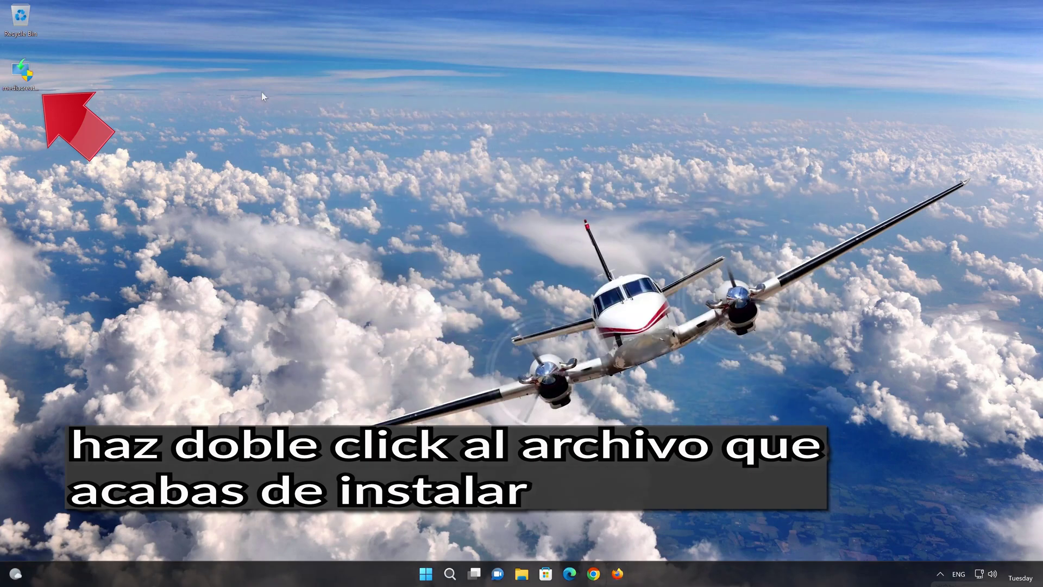
# - Run the downloaded media creation tool with permission, accept the license terms and continue with the recommended language and edition
pyautogui.doubleClick(22, 88)
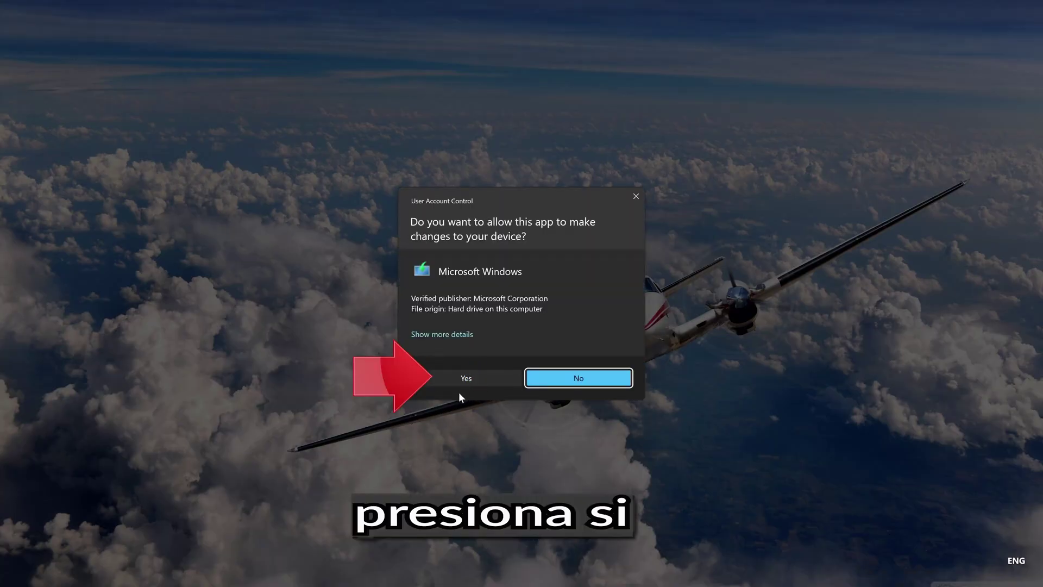
pyautogui.click(461, 379)
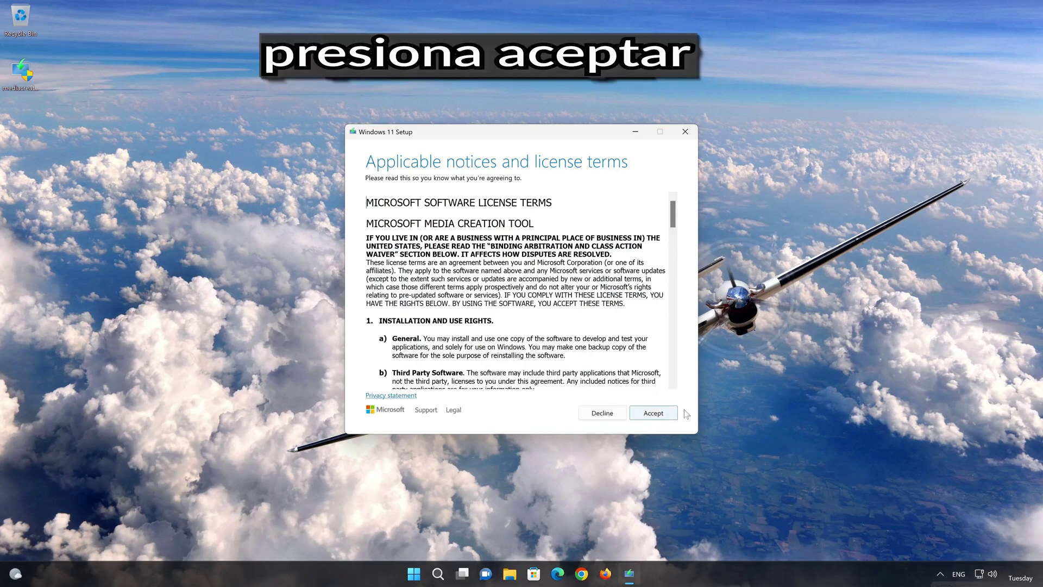
pyautogui.click(660, 417)
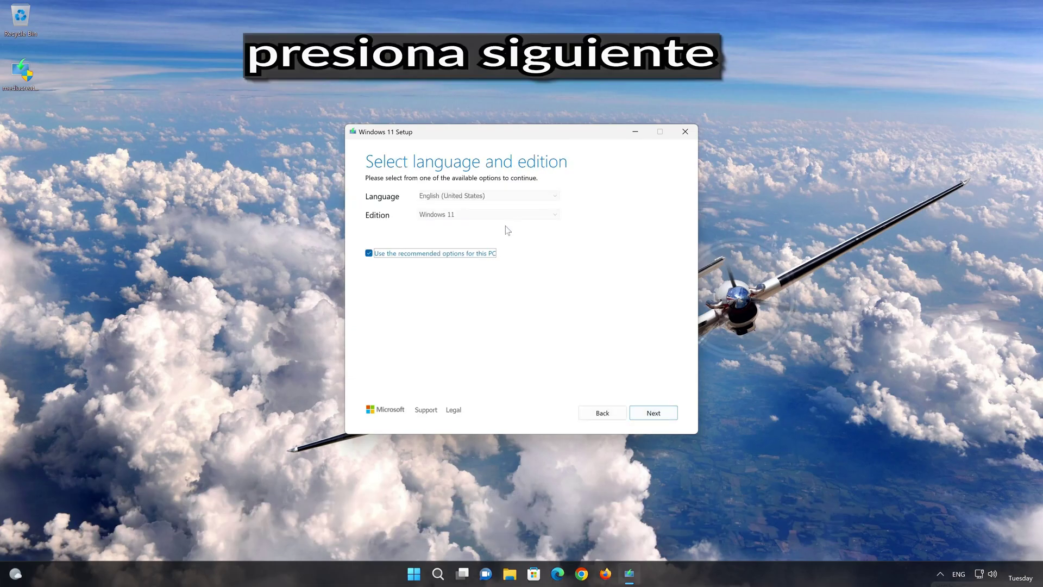
pyautogui.click(667, 417)
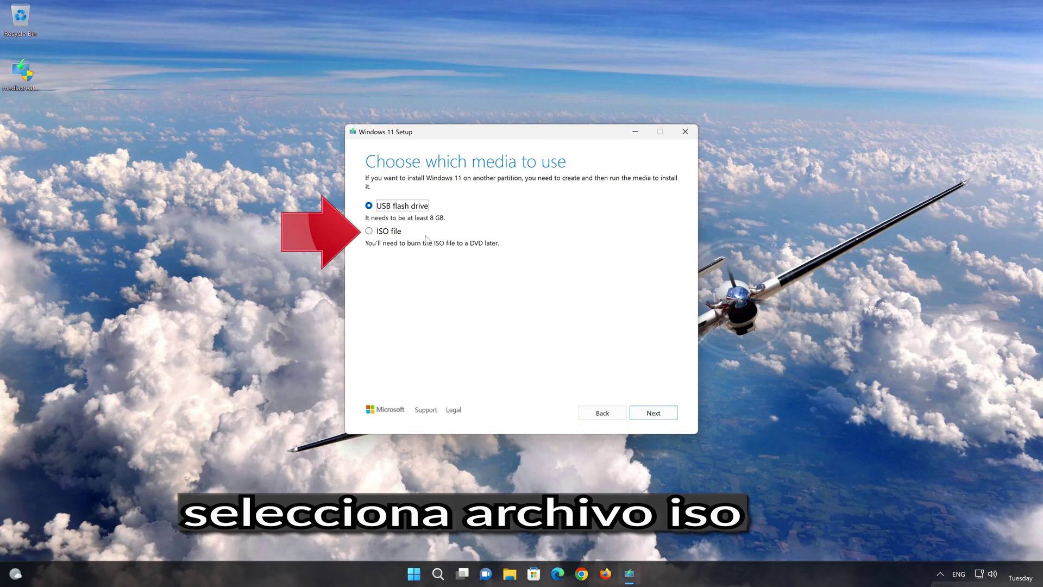
# - Choose ISO file as the media, save it to the Desktop as Windows 11 and finish the media creation tool
pyautogui.click(370, 232)
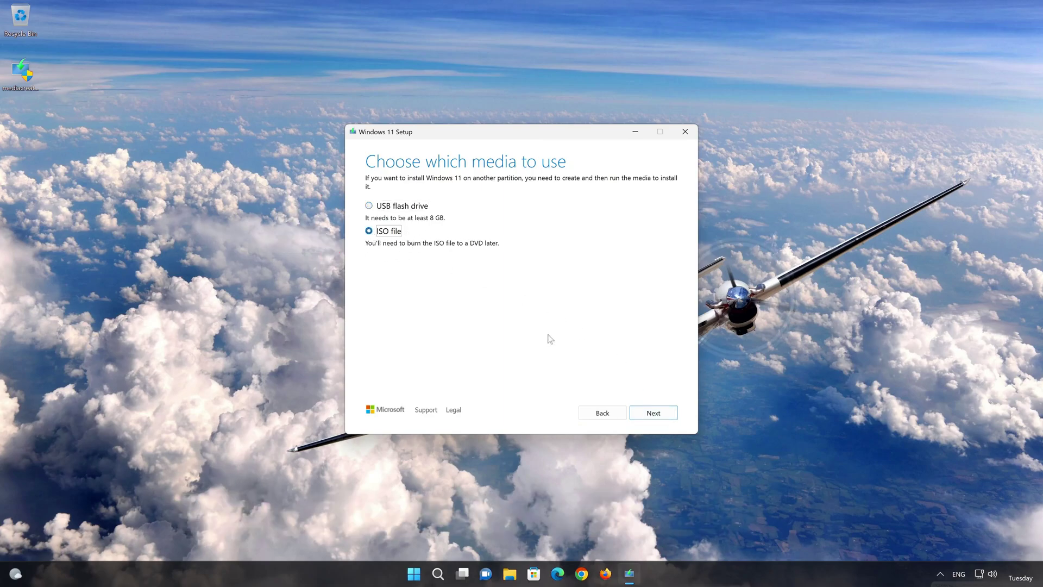
pyautogui.click(655, 414)
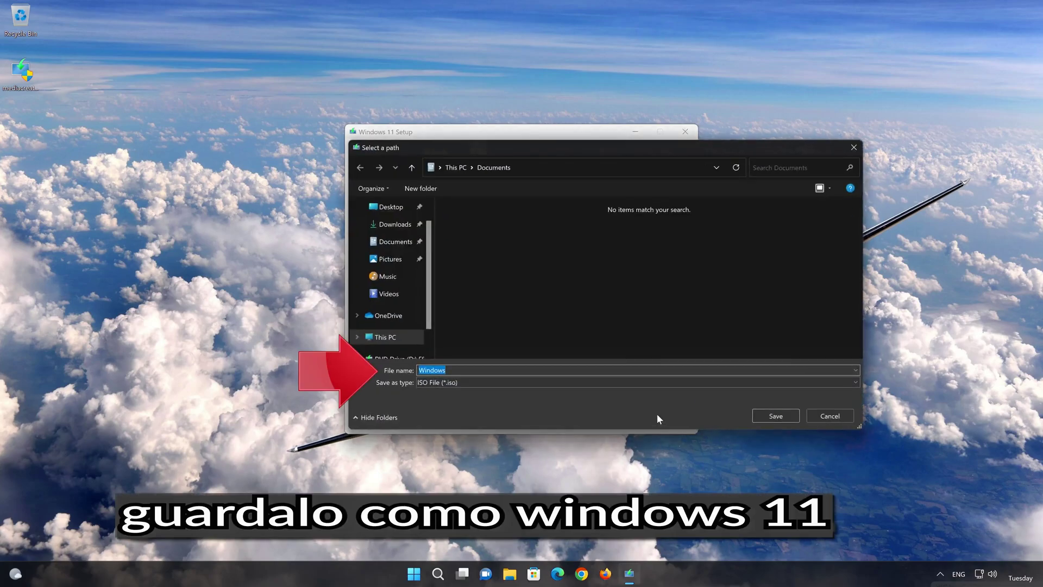
pyautogui.click(447, 370)
pyautogui.click(394, 207)
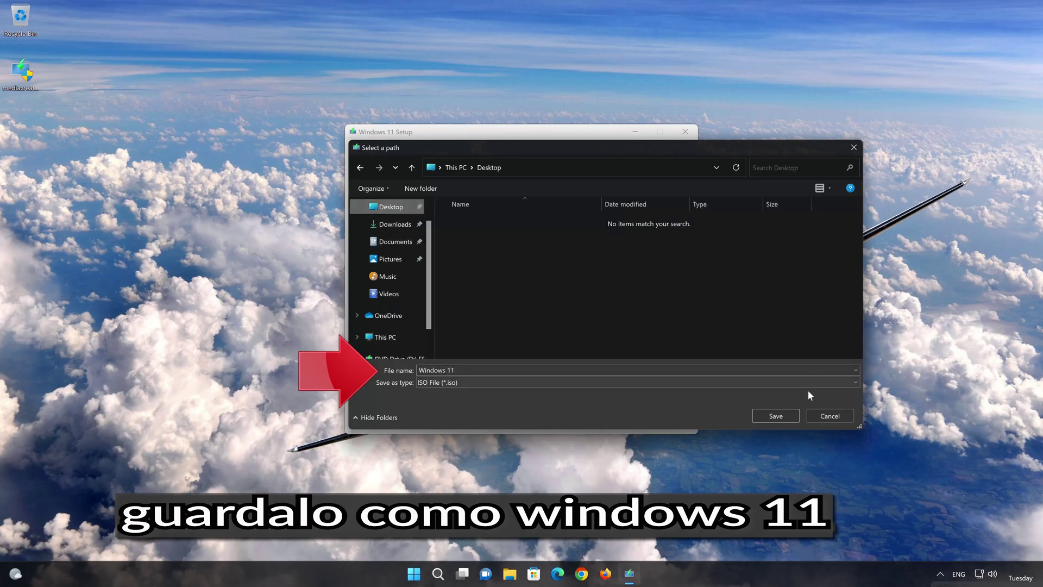
pyautogui.click(785, 413)
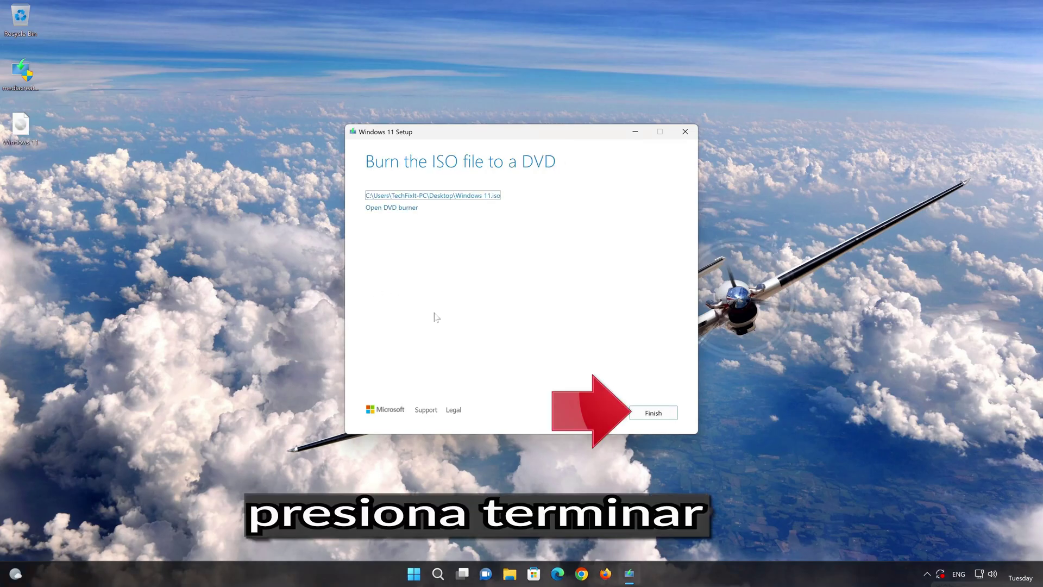
pyautogui.click(653, 414)
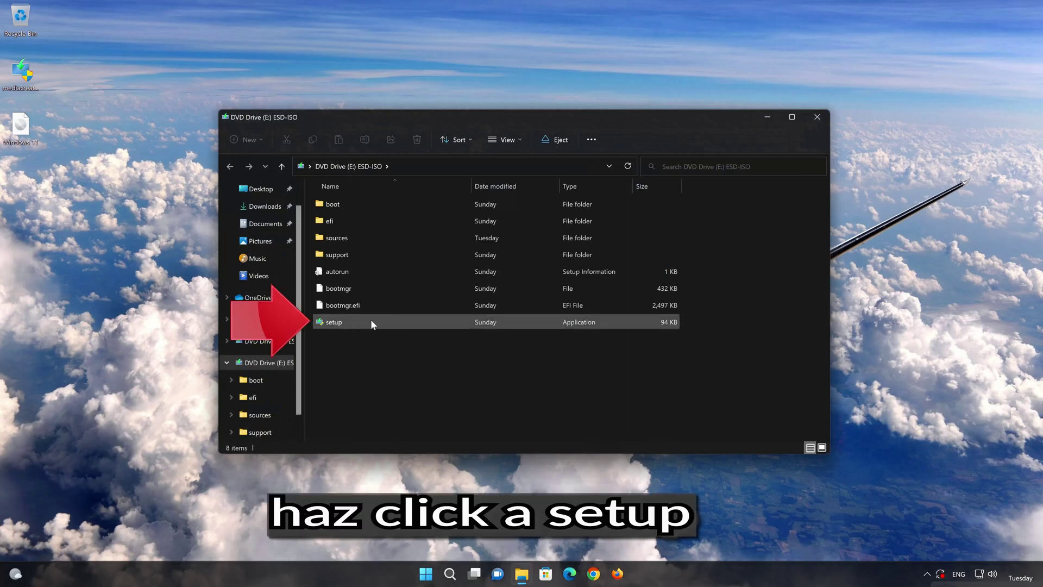
# - Run setup from the ESD-ISO DVD drive (E:), allow it to make changes and close the drive's folder window
pyautogui.doubleClick(392, 322)
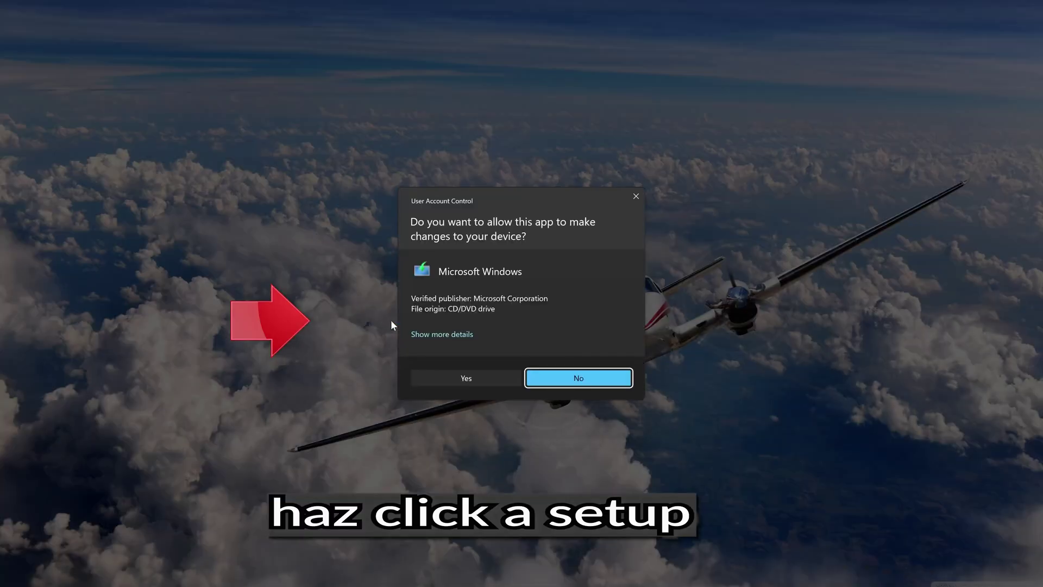
pyautogui.click(465, 378)
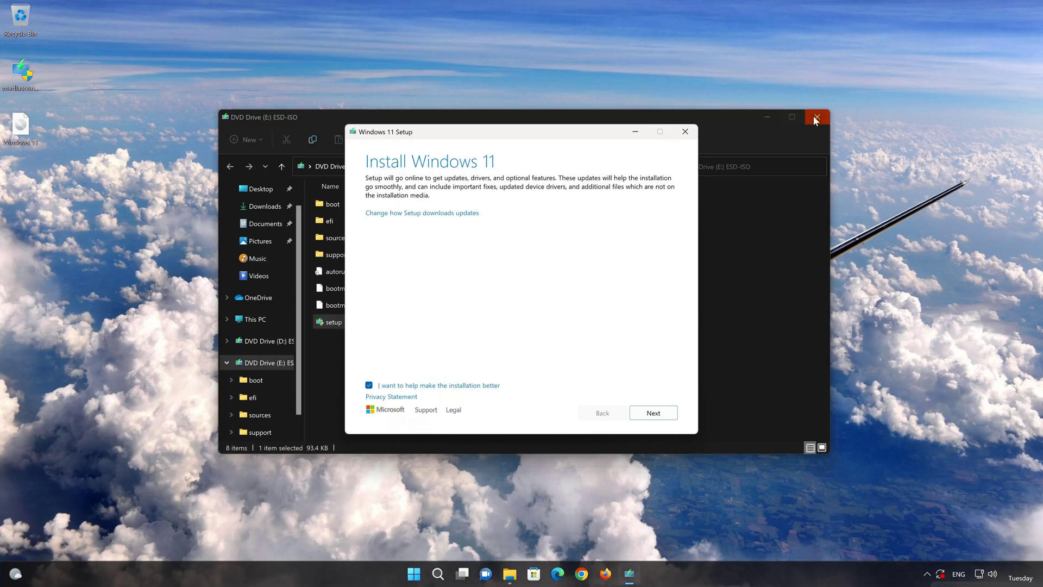
pyautogui.click(816, 117)
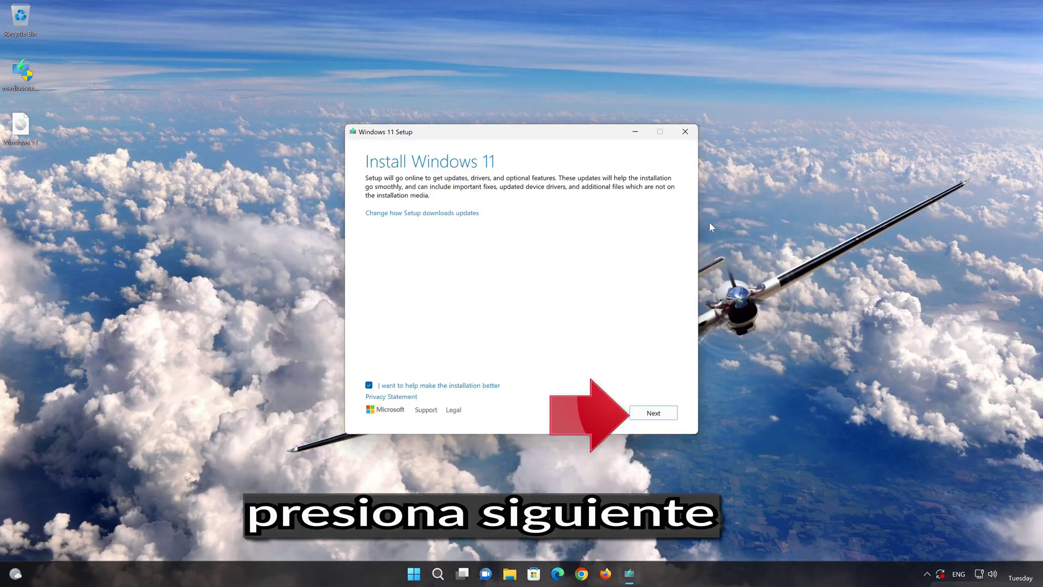
# - Continue Windows 11 Setup, accept the license terms and install Windows 11 Pro keeping personal files and apps
pyautogui.click(654, 414)
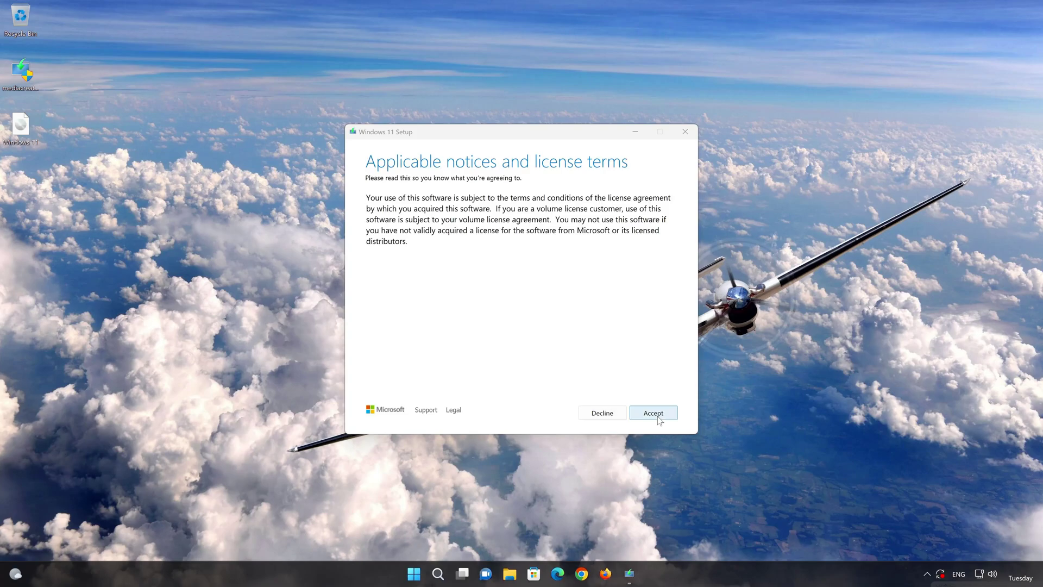
pyautogui.click(658, 417)
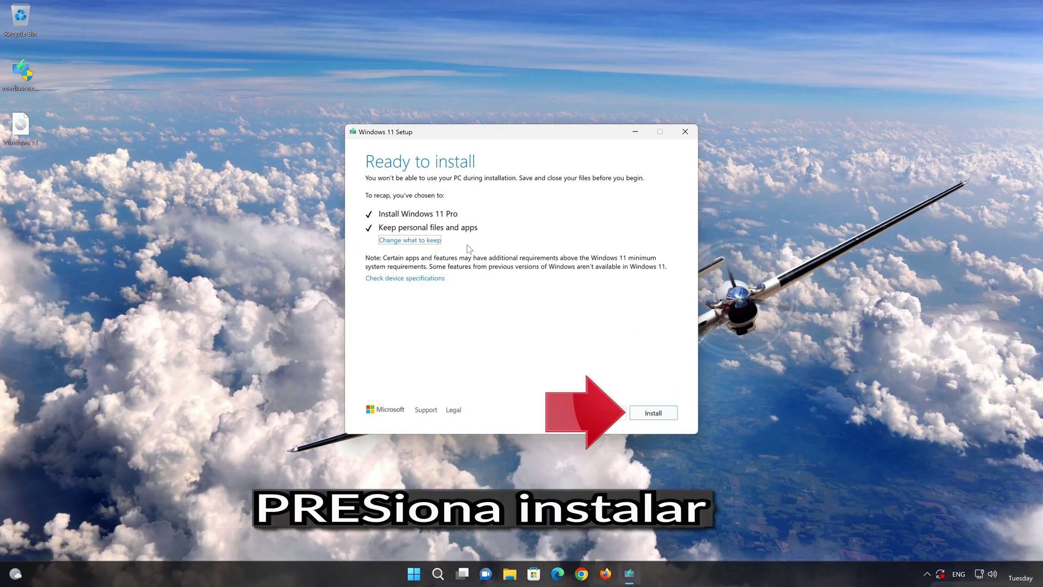
pyautogui.click(653, 413)
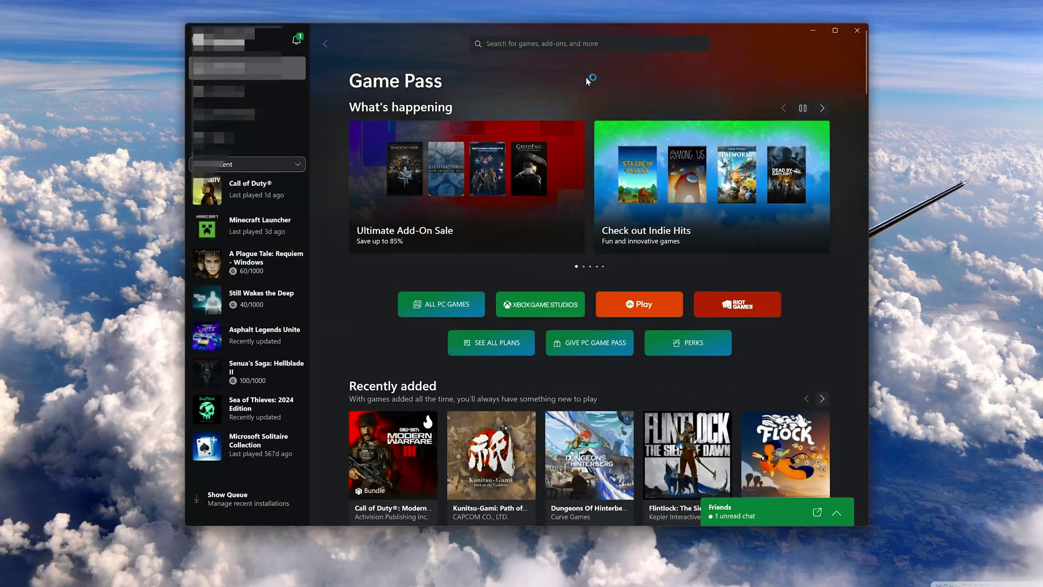
# - Search the Xbox app for "Microsoft fli" and open the Microsoft Flight Simulator Standard 40th Anniversary Edition page
pyautogui.click(544, 43)
pyautogui.write('Microsoft ')
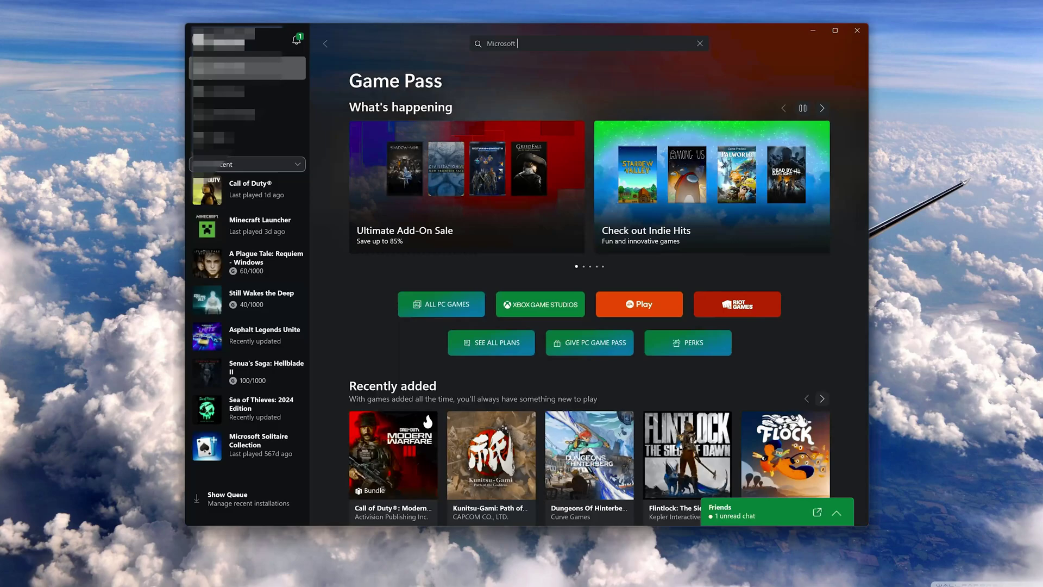
pyautogui.write('fli')
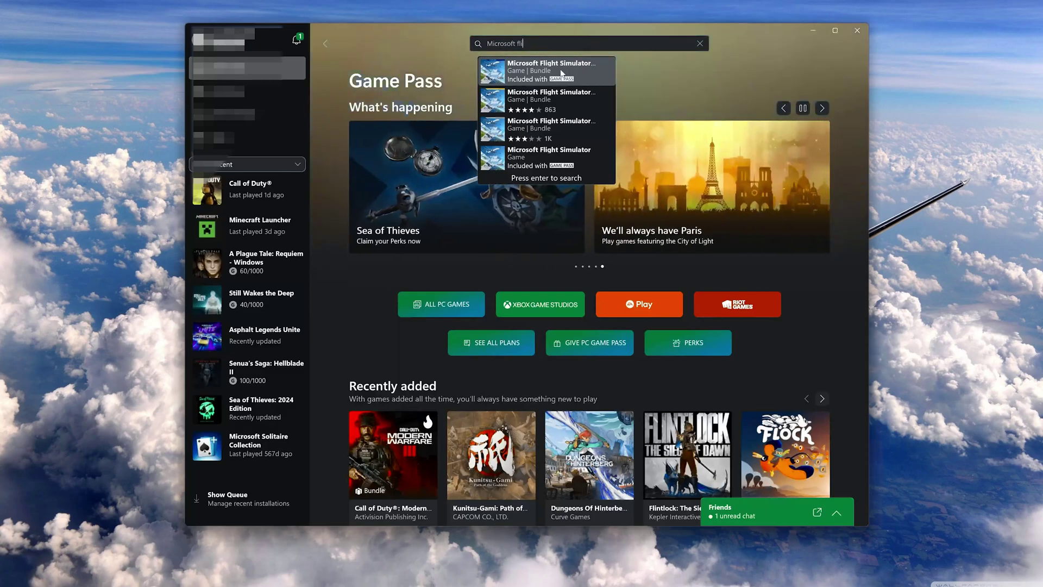
pyautogui.click(562, 72)
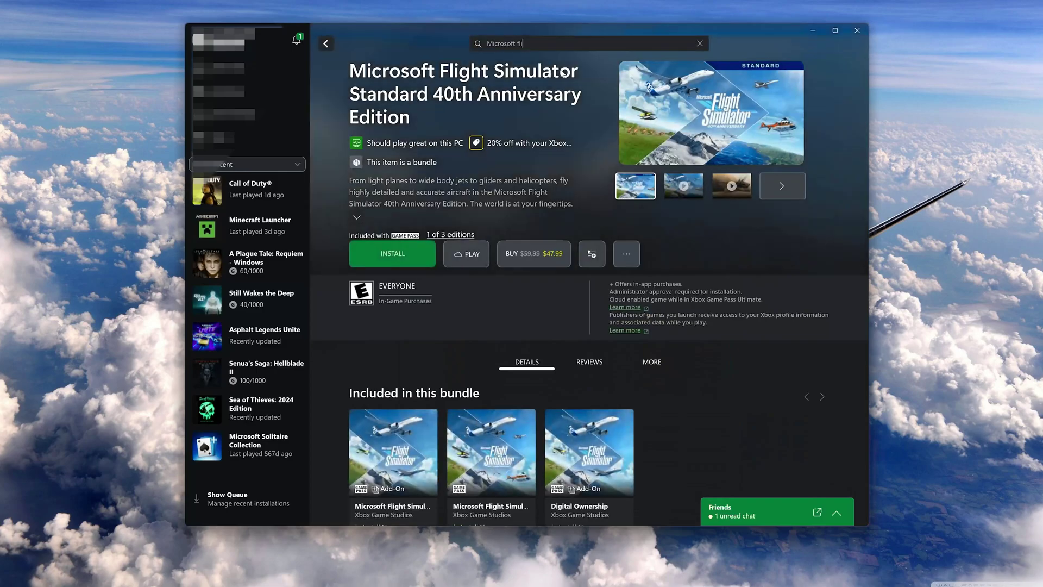
# - Install Microsoft Flight Simulator to X:\Games and launch the game
pyautogui.click(402, 258)
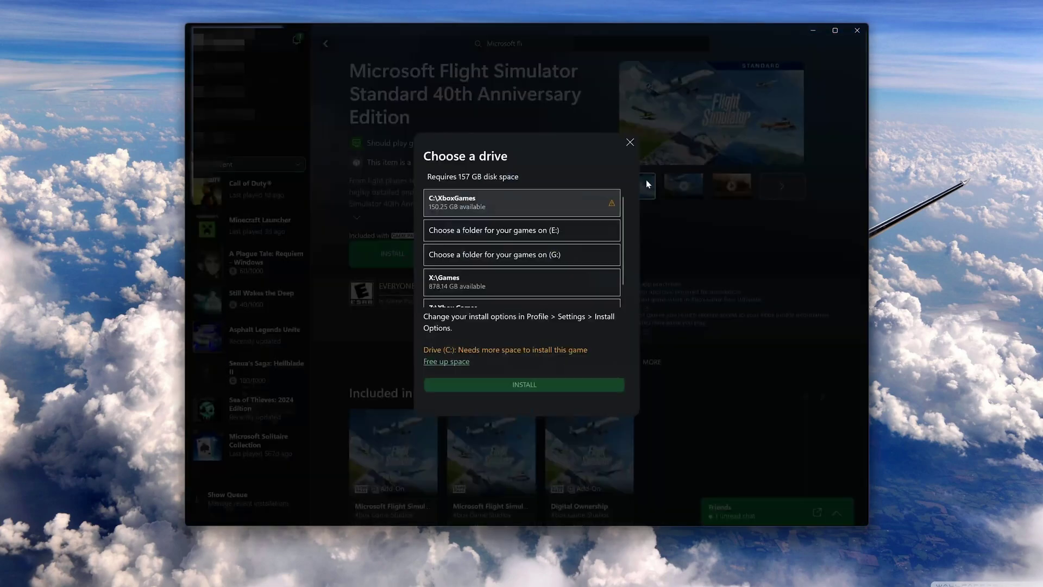
pyautogui.click(507, 278)
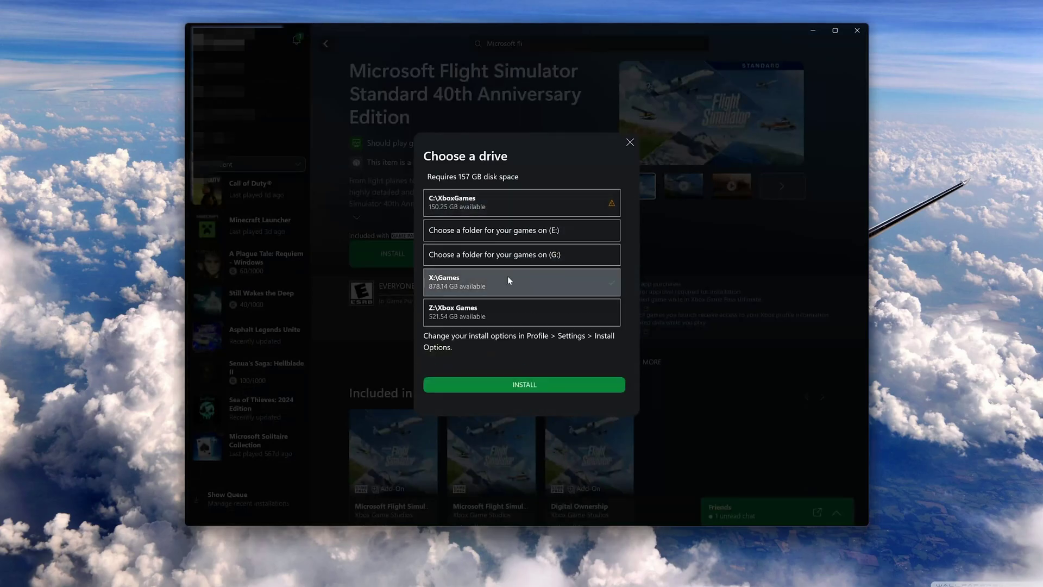
pyautogui.click(525, 385)
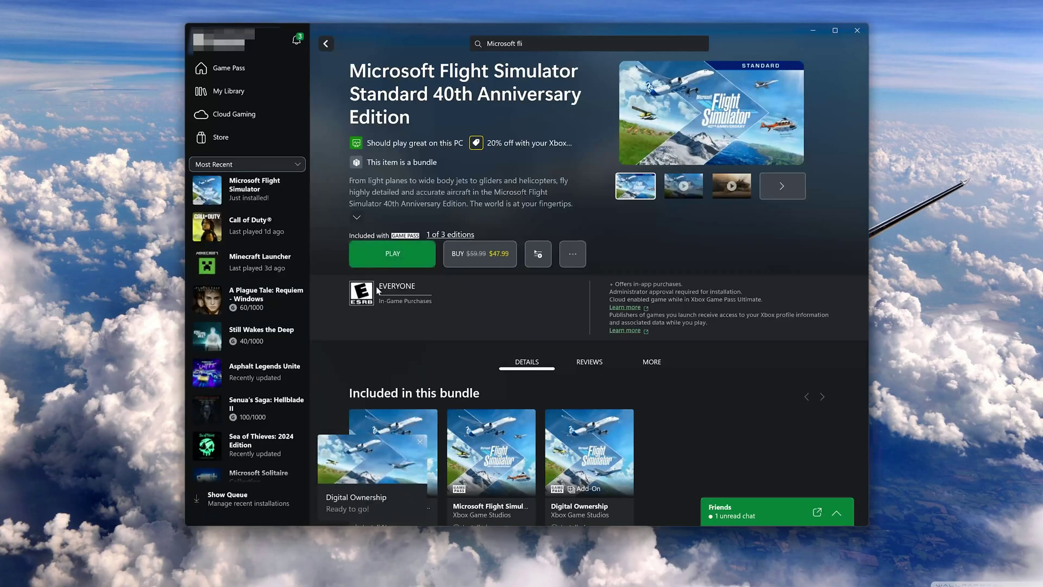
pyautogui.click(398, 256)
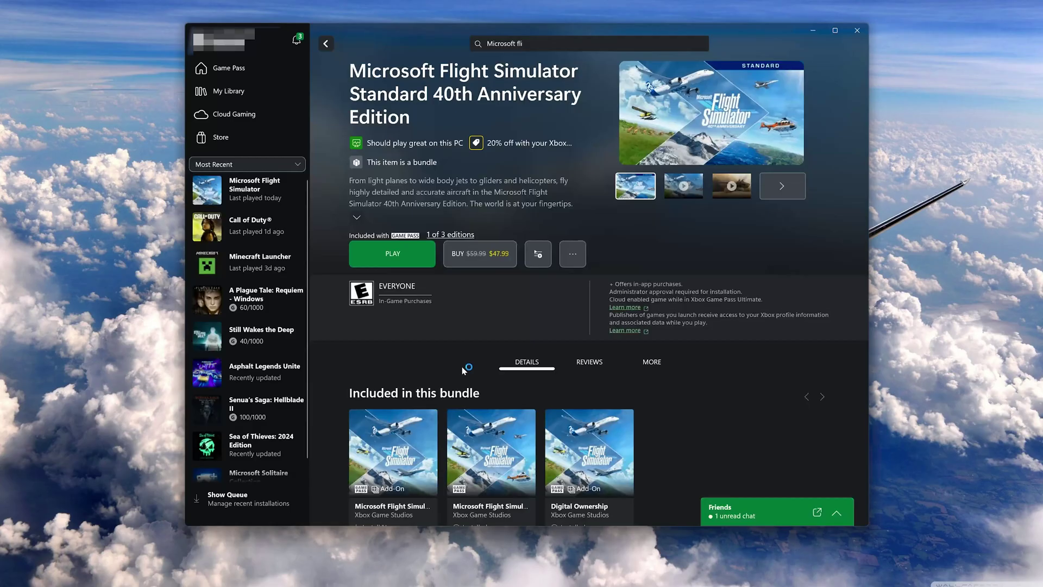